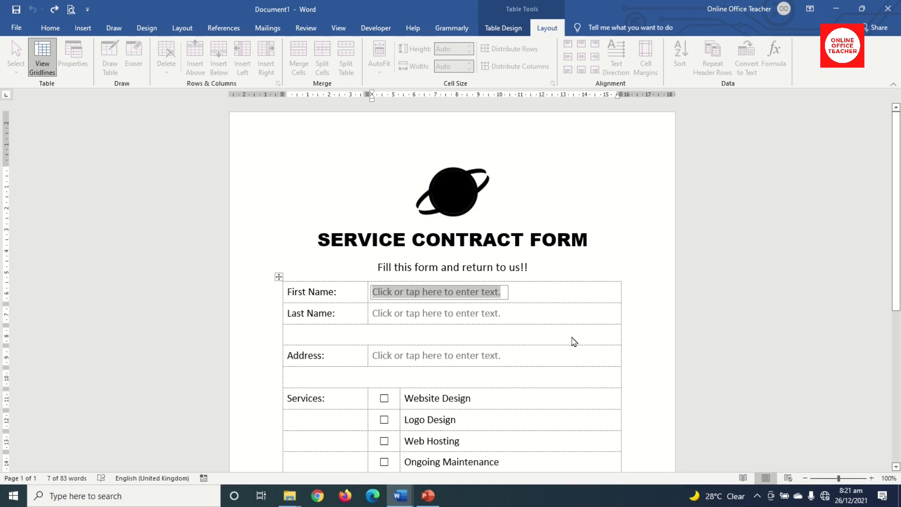
Tick the Website Design checkbox in the protected service contract form.
{"action": "scroll", "coordinate": [515, 344], "scroll_direction": "down", "scroll_amount": 4}
{"action": "scroll", "coordinate": [515, 345], "scroll_direction": "down", "scroll_amount": 2}
{"action": "scroll", "coordinate": [516, 340], "scroll_direction": "up", "scroll_amount": 5}
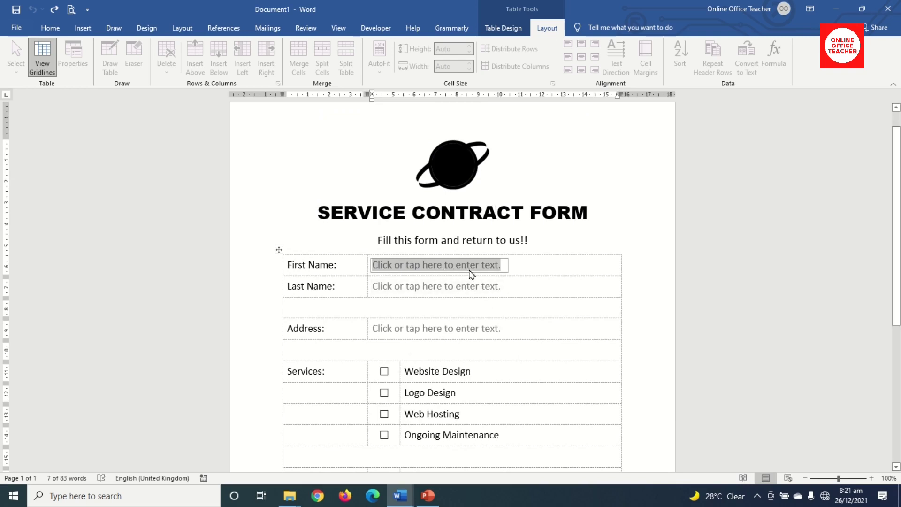
{"action": "scroll", "coordinate": [536, 315], "scroll_direction": "down", "scroll_amount": 1}
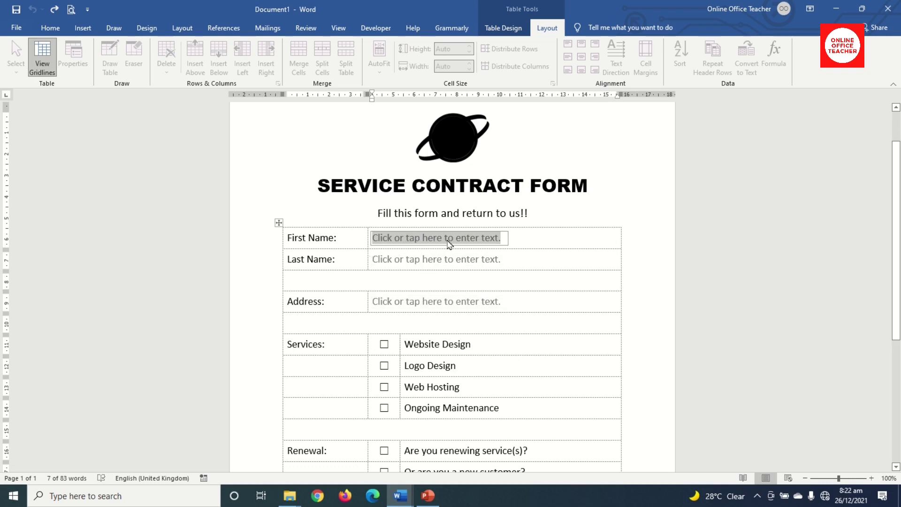
{"action": "left_click", "coordinate": [384, 346]}
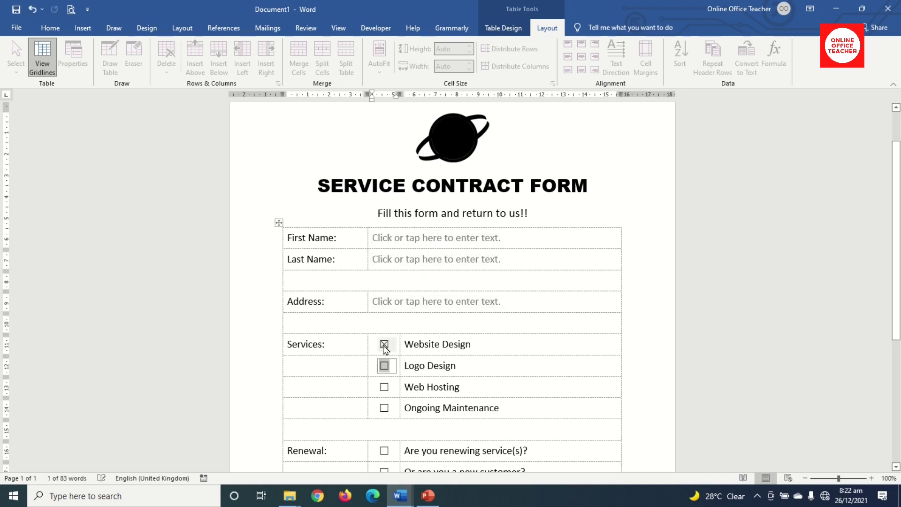
Choose eCommerce from the Type of Website drop-down list.
{"action": "scroll", "coordinate": [403, 370], "scroll_direction": "down", "scroll_amount": 5}
{"action": "left_click", "coordinate": [452, 381]}
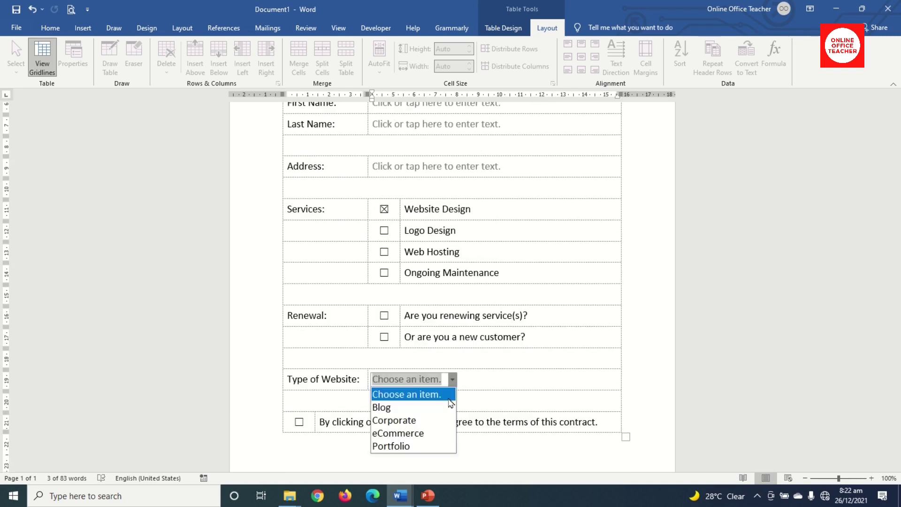
{"action": "left_click", "coordinate": [423, 433]}
{"action": "scroll", "coordinate": [425, 435], "scroll_direction": "up", "scroll_amount": 5}
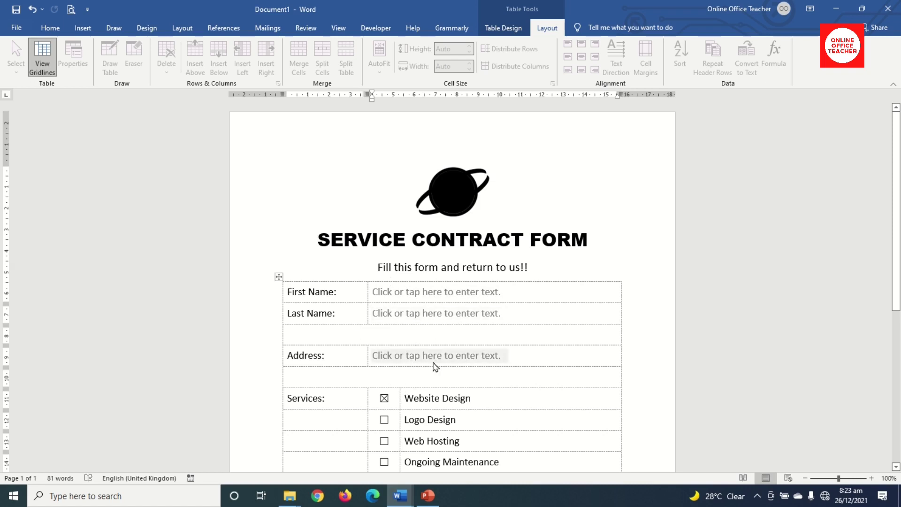
{"action": "scroll", "coordinate": [446, 428], "scroll_direction": "down", "scroll_amount": 3}
{"action": "scroll", "coordinate": [467, 408], "scroll_direction": "up", "scroll_amount": 1}
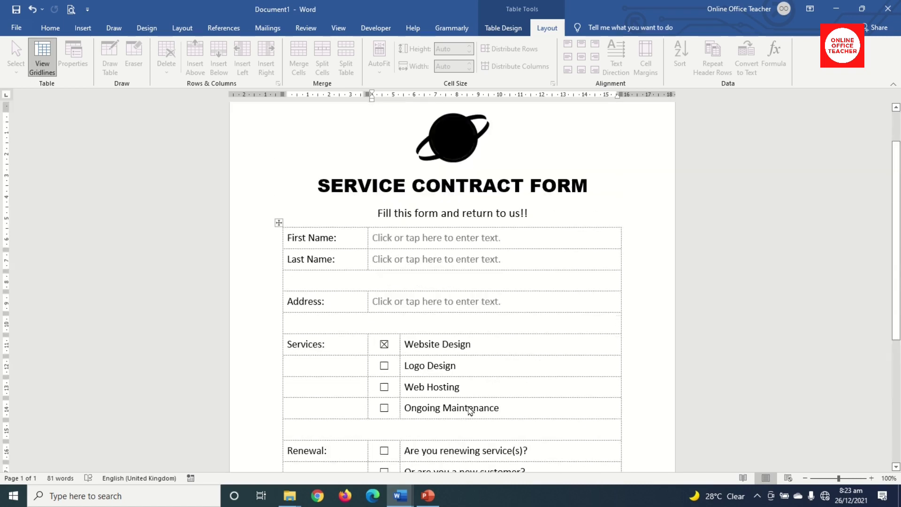
{"action": "scroll", "coordinate": [469, 408], "scroll_direction": "down", "scroll_amount": 3}
{"action": "scroll", "coordinate": [469, 409], "scroll_direction": "down", "scroll_amount": 1}
{"action": "scroll", "coordinate": [471, 403], "scroll_direction": "up", "scroll_amount": 4}
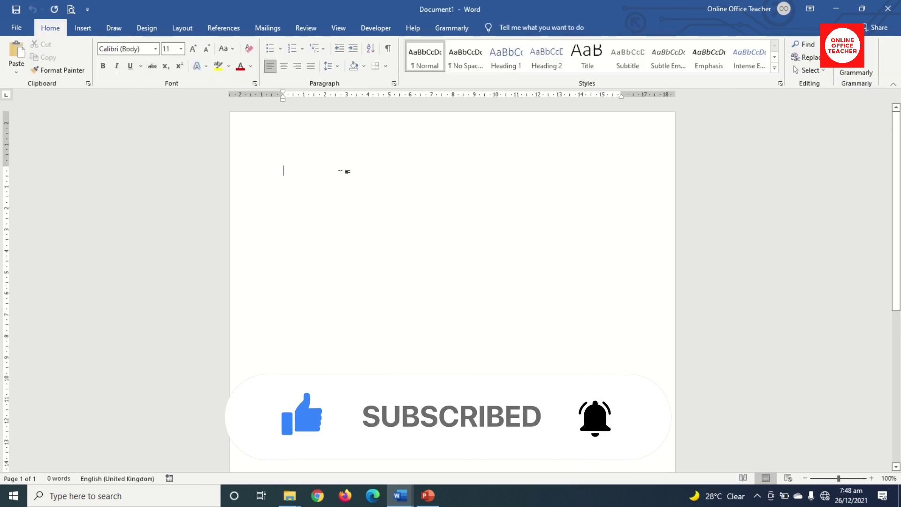
Show the Insert ribbon in the empty Document1.
{"action": "left_click", "coordinate": [83, 29]}
Insert a 3-column, 16-row table and add an empty paragraph above it.
{"action": "left_click", "coordinate": [84, 62]}
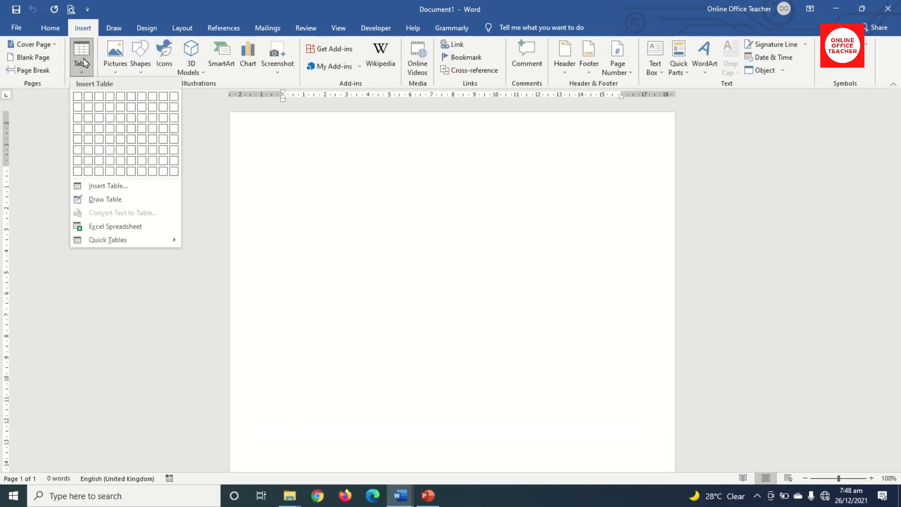
{"action": "left_click", "coordinate": [112, 187]}
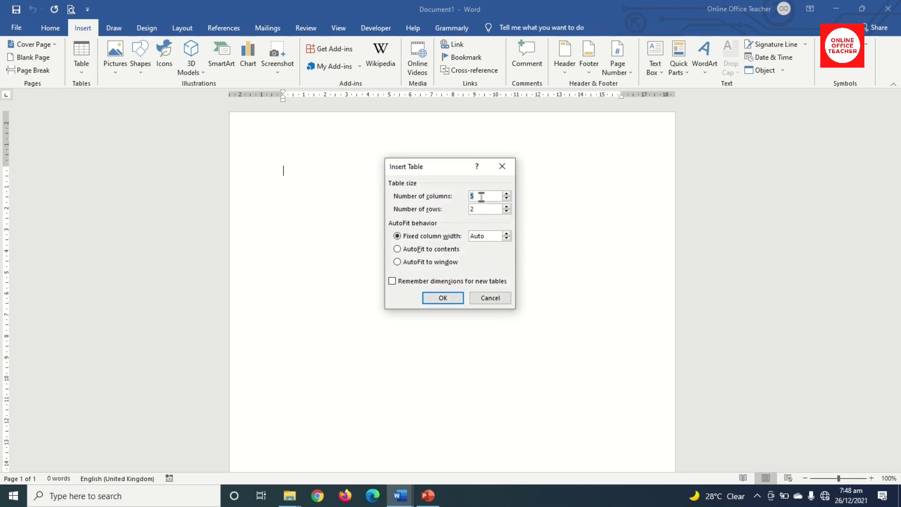
{"action": "type", "text": "3"}
{"action": "left_click_drag", "start_coordinate": [484, 210], "coordinate": [400, 209]}
{"action": "left_click", "coordinate": [444, 298]}
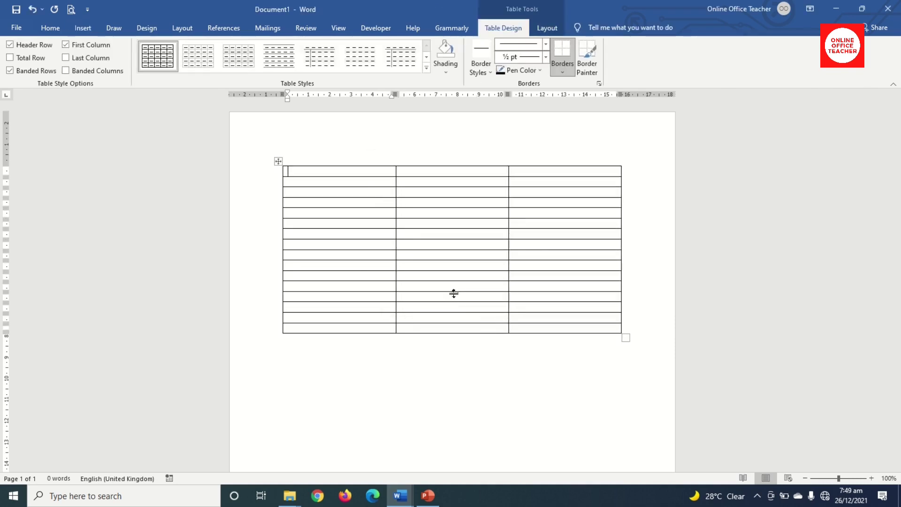
{"action": "key", "text": "Return"}
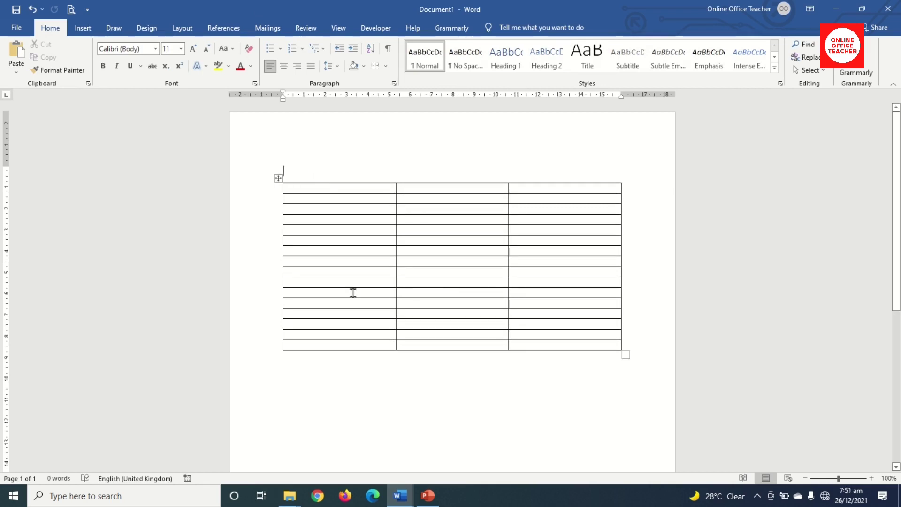
Give the whole table 1 cm row height with cell contents aligned centre-left.
{"action": "left_click", "coordinate": [299, 188]}
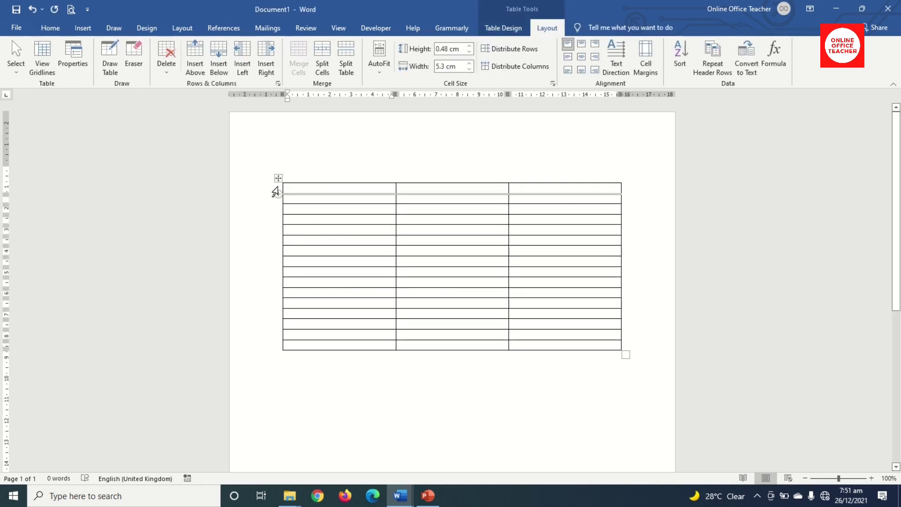
{"action": "left_click", "coordinate": [276, 177]}
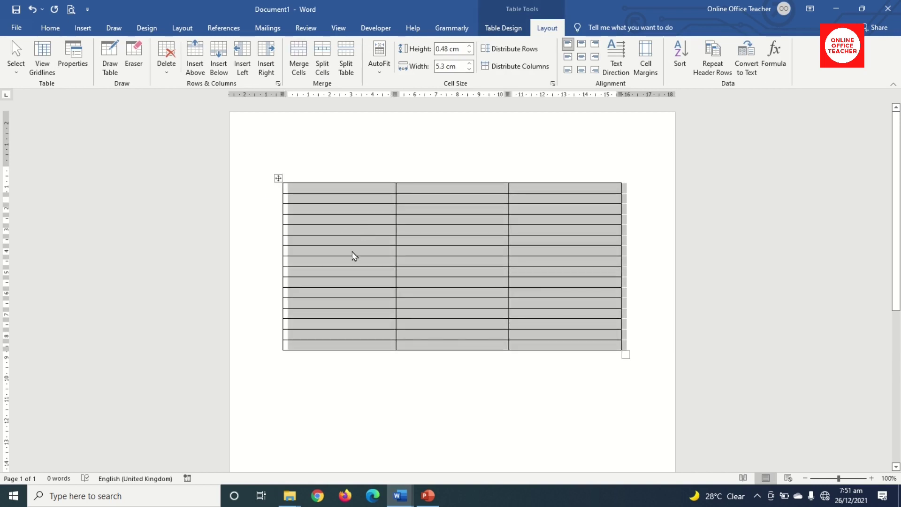
{"action": "left_click", "coordinate": [468, 46]}
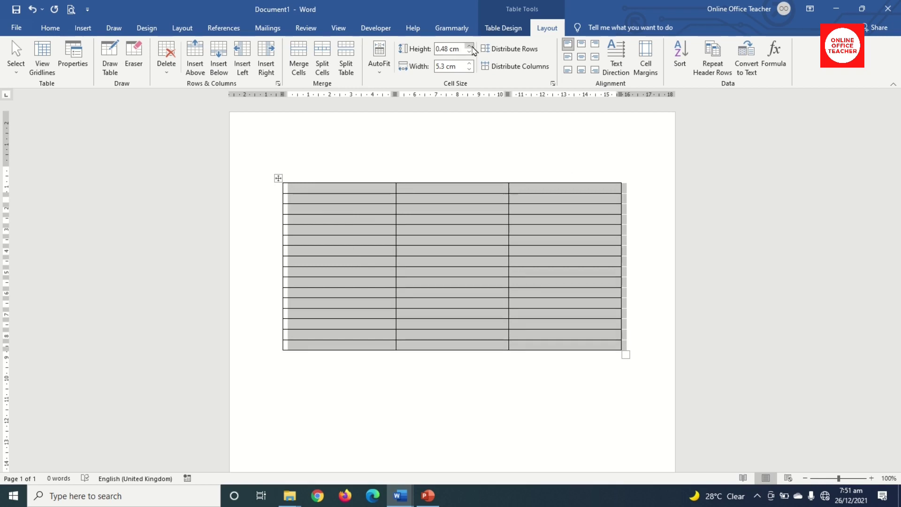
{"action": "left_click", "coordinate": [469, 46]}
{"action": "left_click", "coordinate": [469, 46]}
{"action": "left_click", "coordinate": [468, 46]}
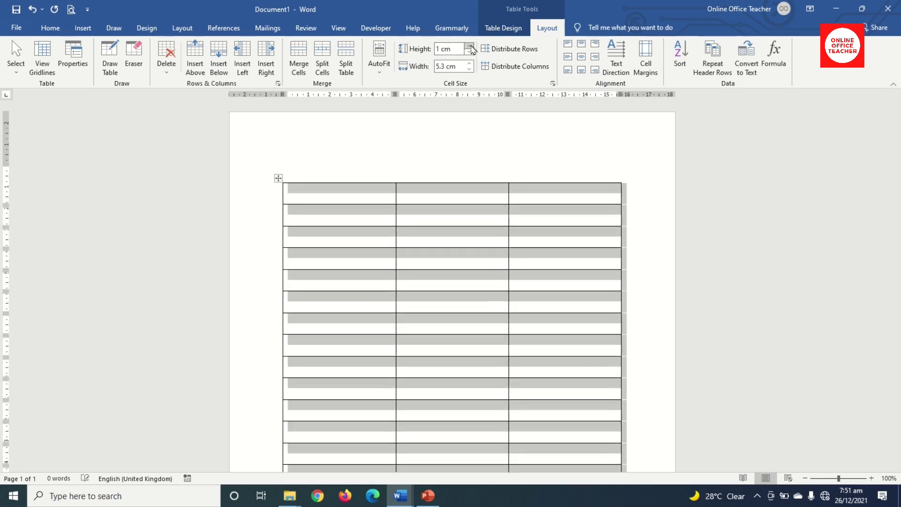
{"action": "left_click", "coordinate": [468, 51]}
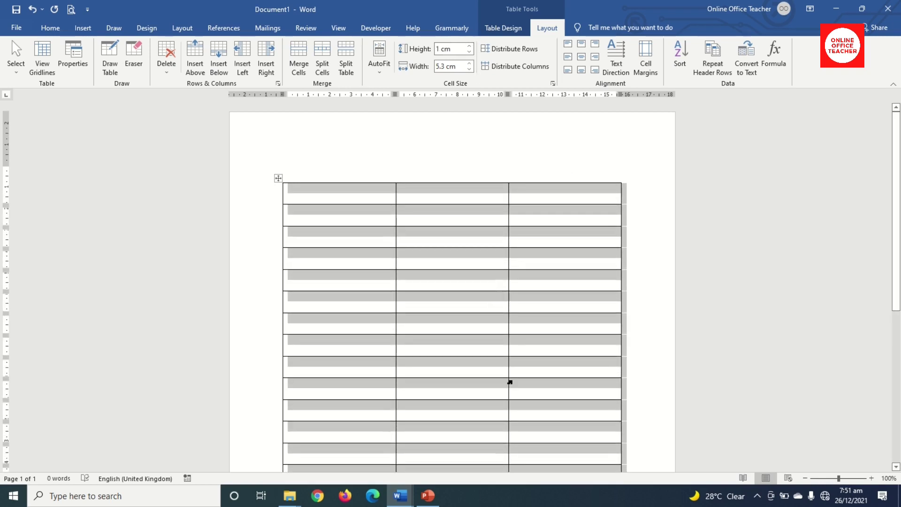
{"action": "left_click", "coordinate": [568, 58]}
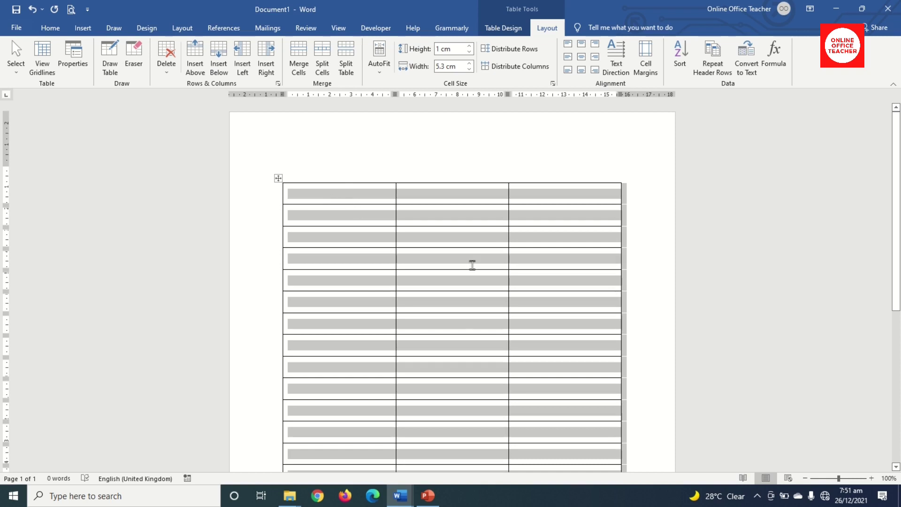
{"action": "scroll", "coordinate": [355, 267], "scroll_direction": "down", "scroll_amount": 3}
{"action": "scroll", "coordinate": [372, 286], "scroll_direction": "up", "scroll_amount": 3}
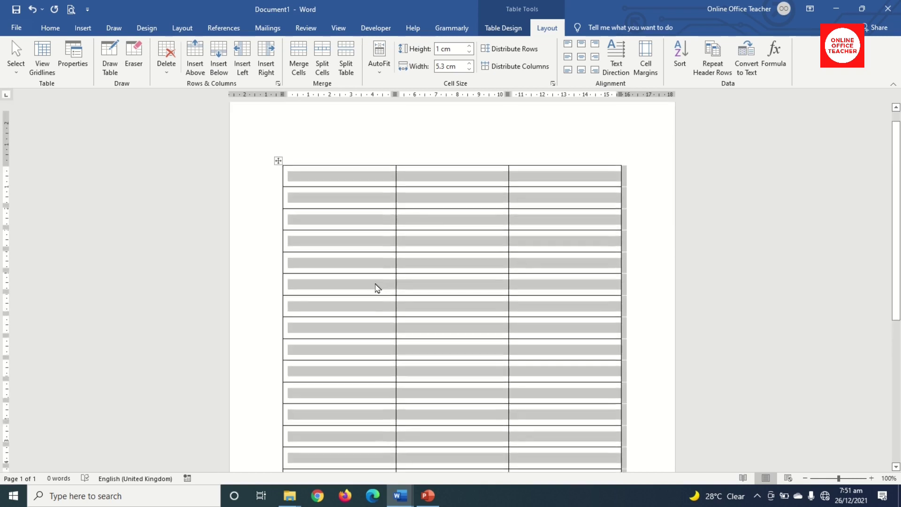
{"action": "left_click", "coordinate": [500, 33]}
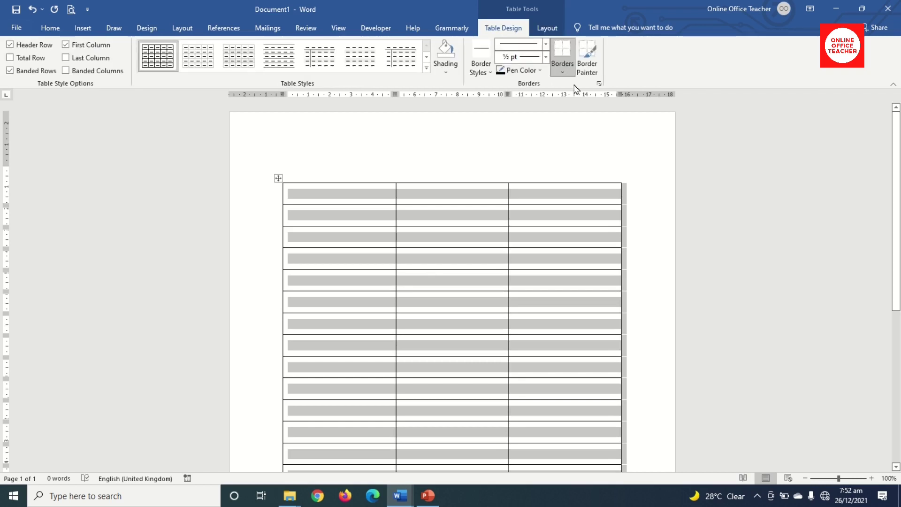
Remove all borders from the table with No Border.
{"action": "left_click", "coordinate": [562, 72]}
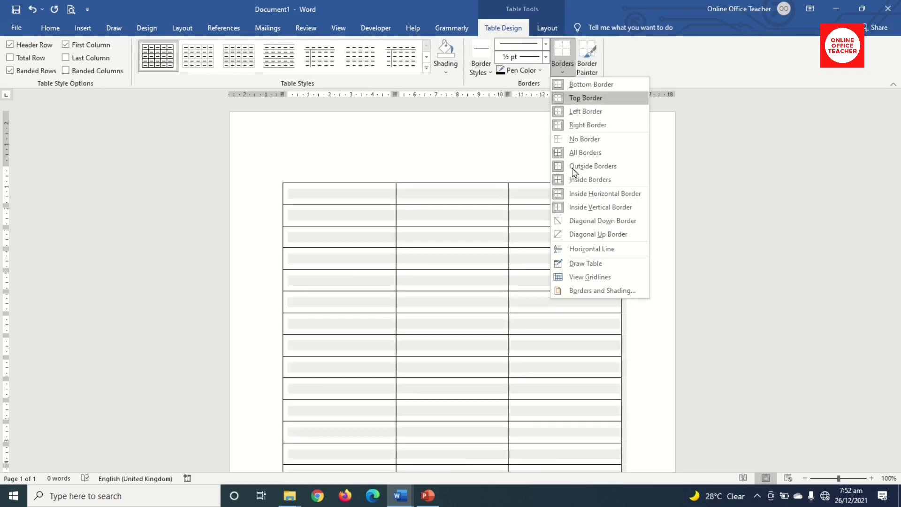
{"action": "left_click", "coordinate": [584, 141]}
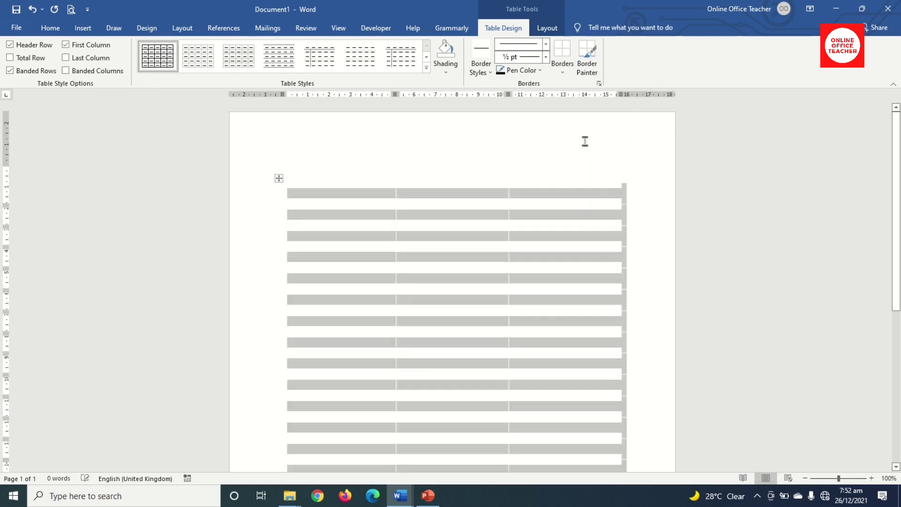
{"action": "left_click", "coordinate": [425, 241]}
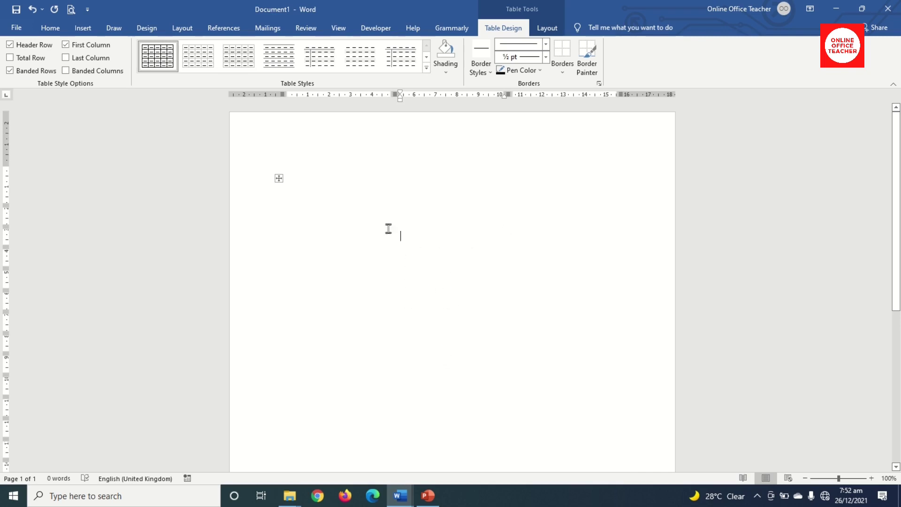
Turn on View Gridlines so the borderless cells show dashed lines.
{"action": "left_click", "coordinate": [279, 178]}
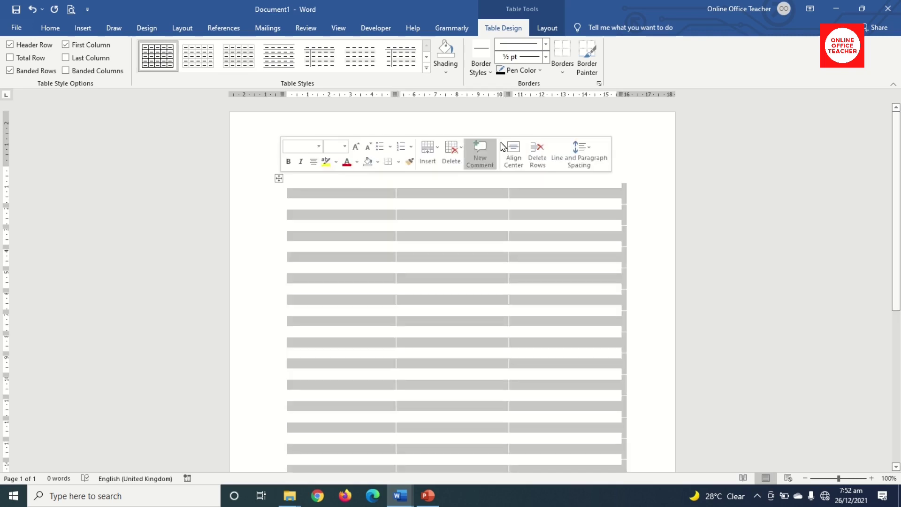
{"action": "left_click", "coordinate": [565, 73]}
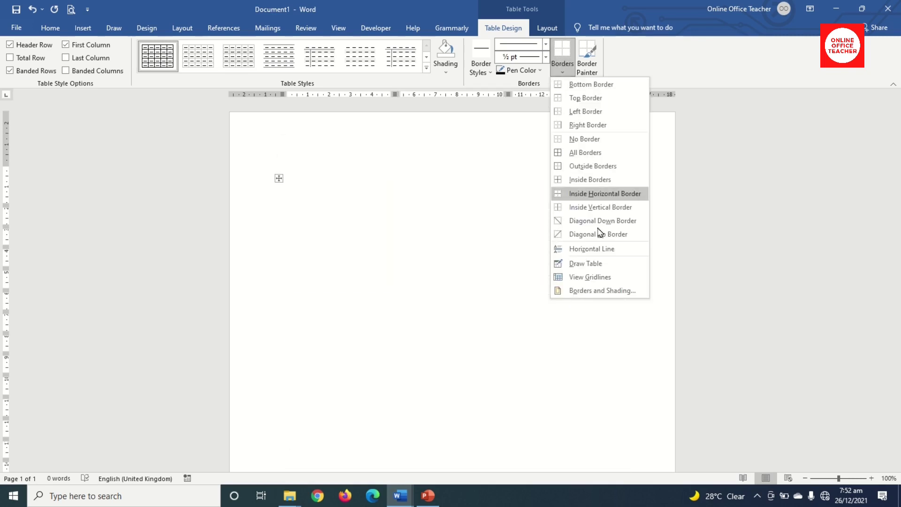
{"action": "left_click", "coordinate": [590, 281]}
{"action": "left_click", "coordinate": [458, 264]}
{"action": "scroll", "coordinate": [441, 282], "scroll_direction": "down", "scroll_amount": 4}
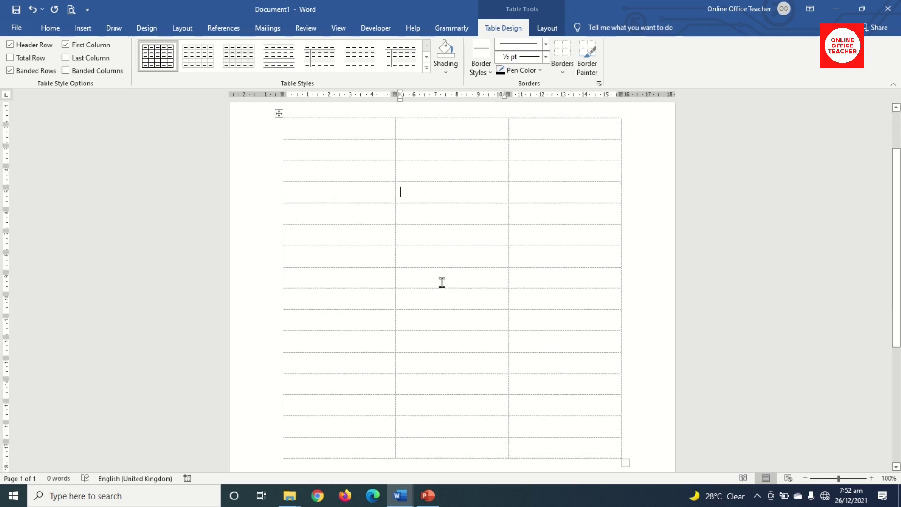
{"action": "scroll", "coordinate": [443, 288], "scroll_direction": "up", "scroll_amount": 4}
{"action": "scroll", "coordinate": [470, 377], "scroll_direction": "down", "scroll_amount": 2}
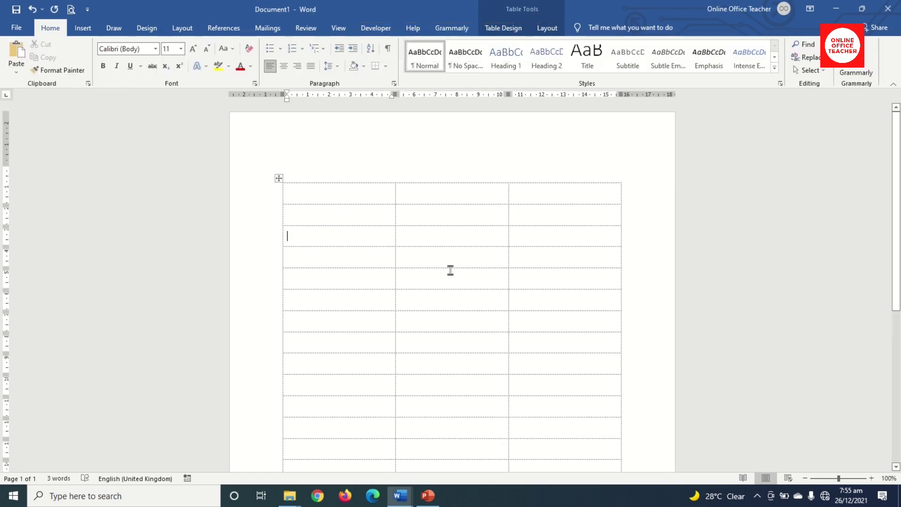
{"action": "scroll", "coordinate": [450, 270], "scroll_direction": "down", "scroll_amount": 2}
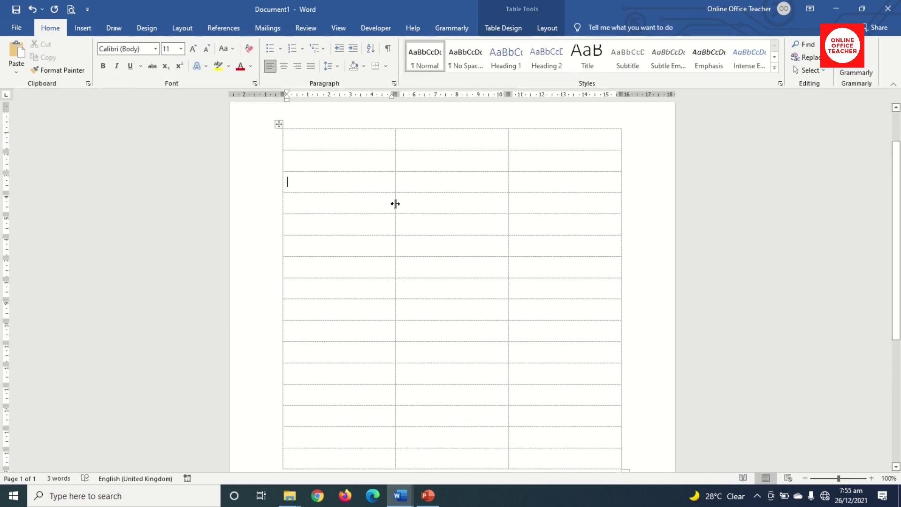
Drag the column borders so the middle column is narrow and the right one wide.
{"action": "left_click_drag", "start_coordinate": [395, 228], "coordinate": [364, 237]}
{"action": "key", "text": "ctrl+z"}
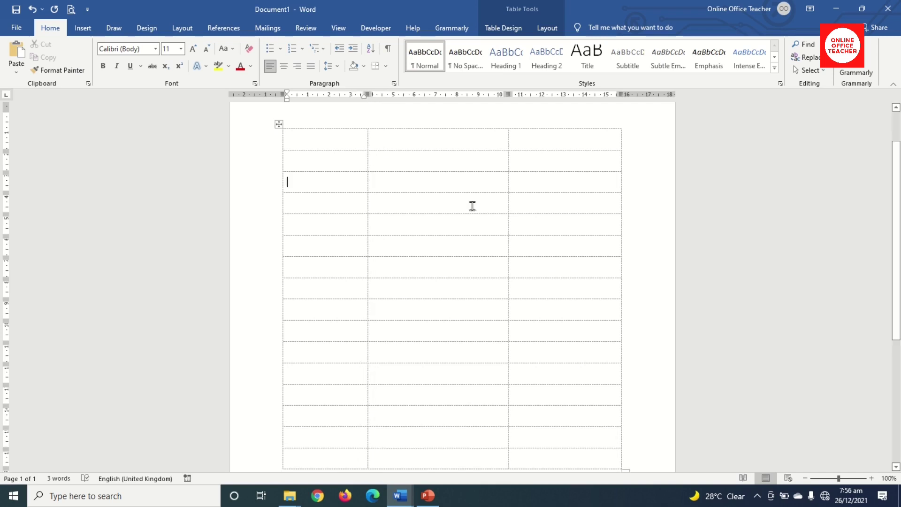
{"action": "left_click_drag", "start_coordinate": [509, 182], "coordinate": [399, 194]}
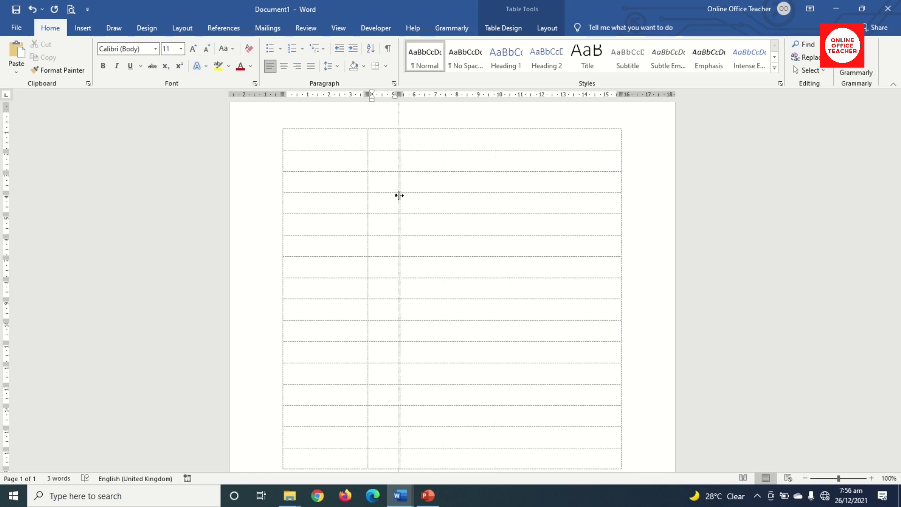
{"action": "left_click_drag", "start_coordinate": [399, 196], "coordinate": [400, 196]}
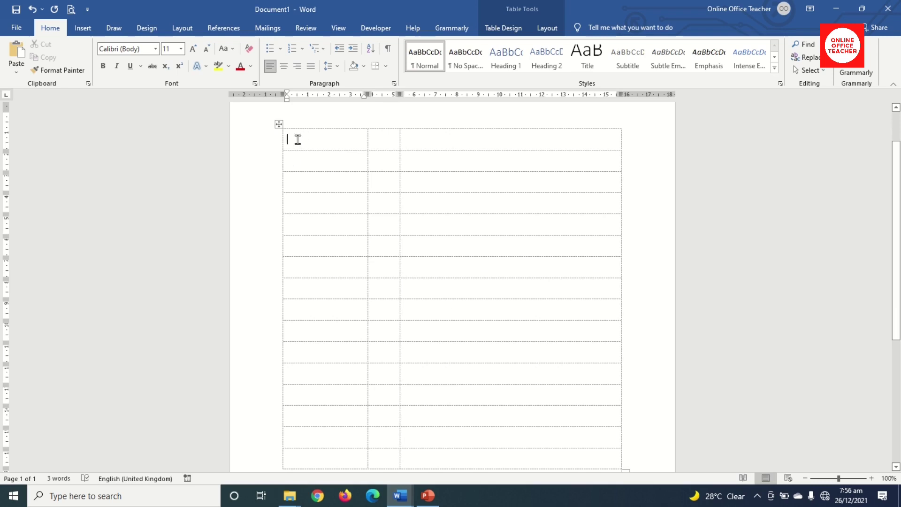
Type the First Name: and Last Name: labels and merge the two cells beside First Name:.
{"action": "type", "text": "fir"}
{"action": "type", "text": "last Nam"}
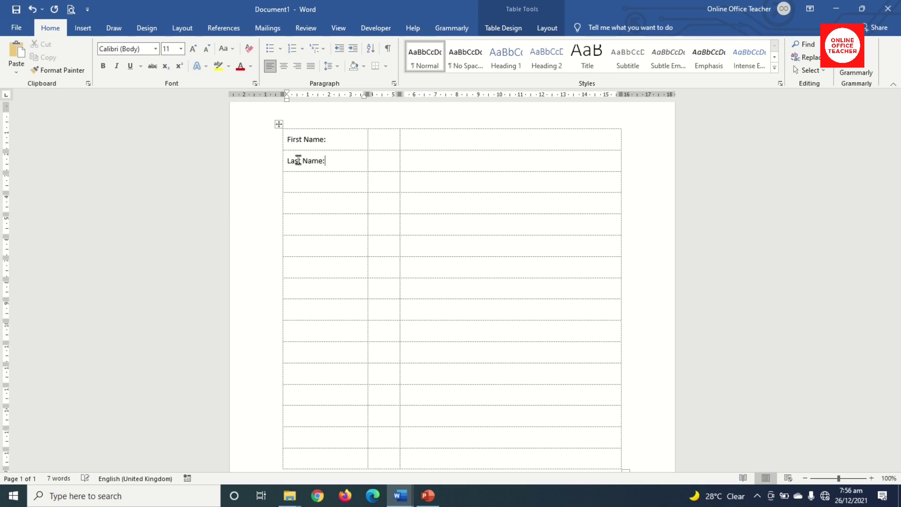
{"action": "type", "text": "e:"}
{"action": "left_click", "coordinate": [386, 141]}
{"action": "left_click_drag", "start_coordinate": [387, 140], "coordinate": [549, 139]}
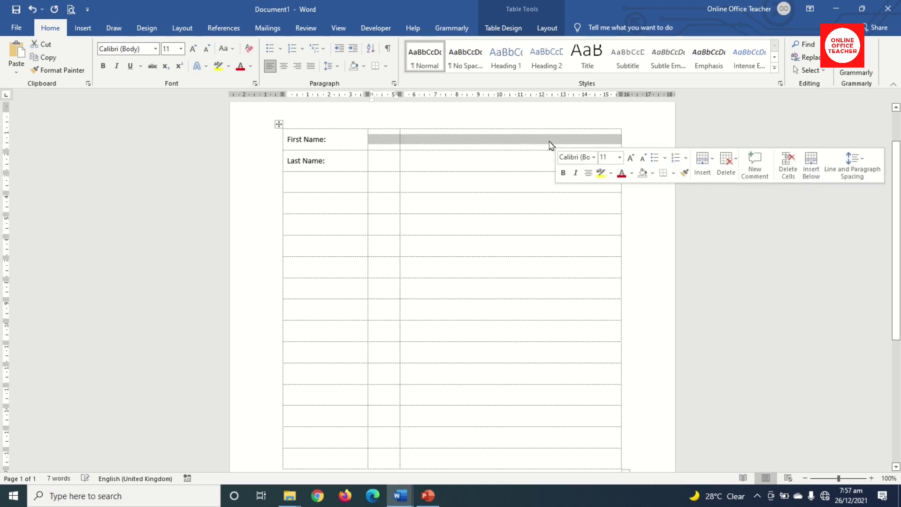
{"action": "left_click", "coordinate": [548, 30]}
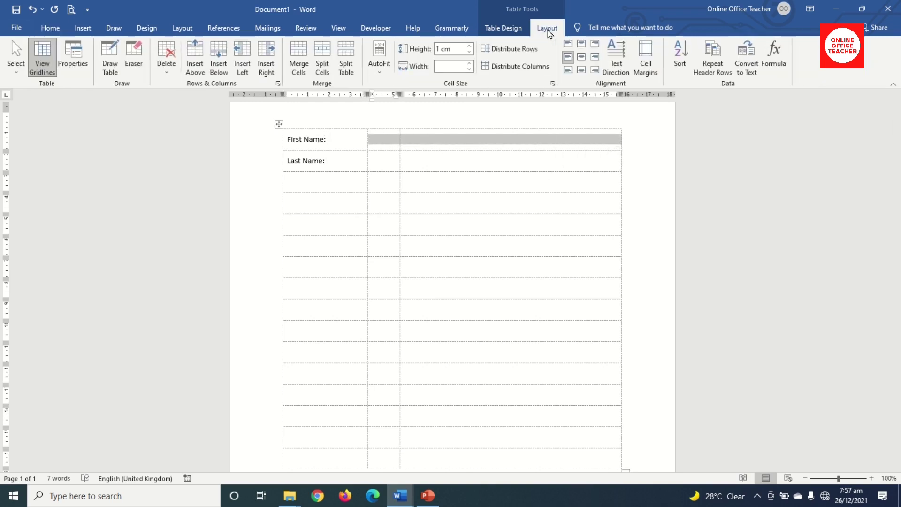
{"action": "left_click", "coordinate": [298, 59]}
Merge the two cells beside Last Name: and the whole third row.
{"action": "left_click_drag", "start_coordinate": [378, 161], "coordinate": [479, 167]}
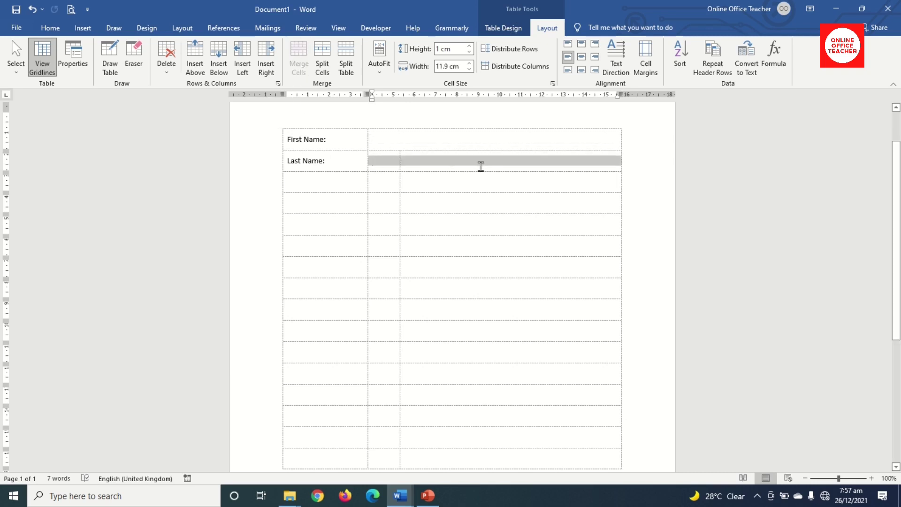
{"action": "left_click", "coordinate": [304, 70]}
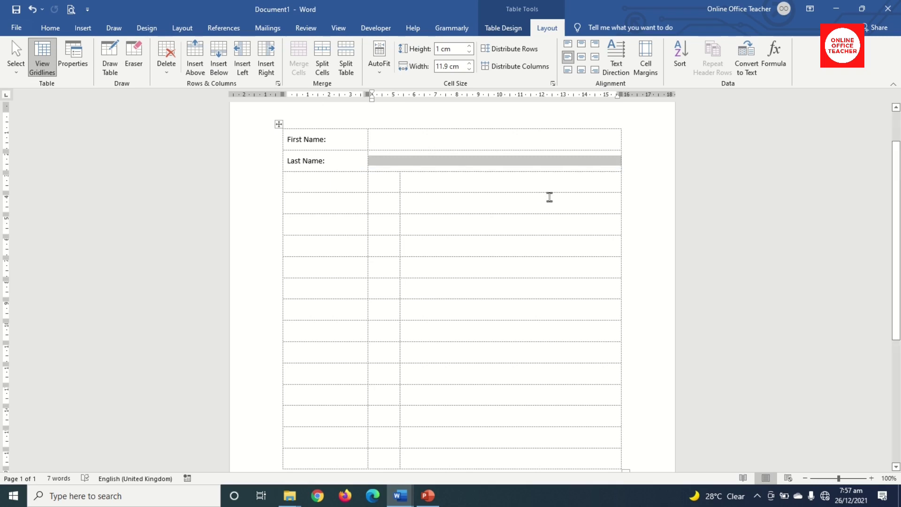
{"action": "left_click_drag", "start_coordinate": [315, 181], "coordinate": [497, 191]}
{"action": "left_click", "coordinate": [298, 60]}
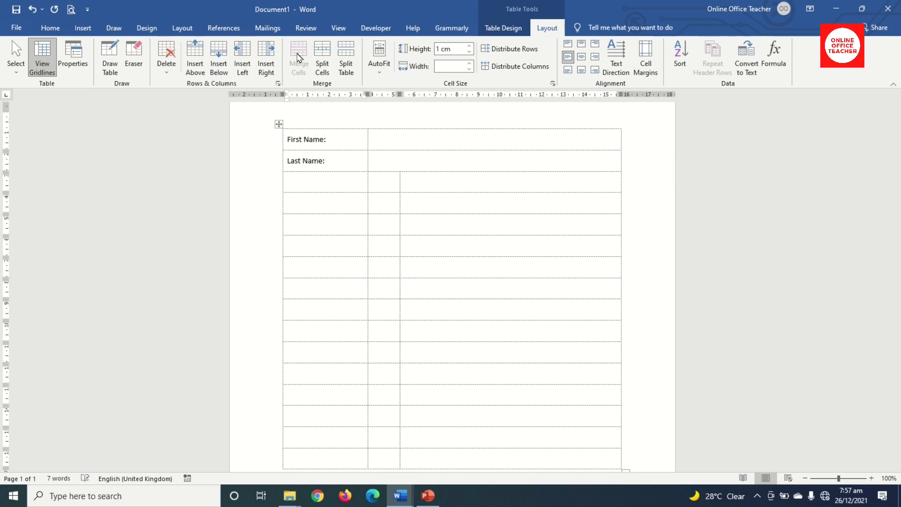
Type Address: in the fourth row and merge its two entry cells into one.
{"action": "left_click", "coordinate": [308, 200]}
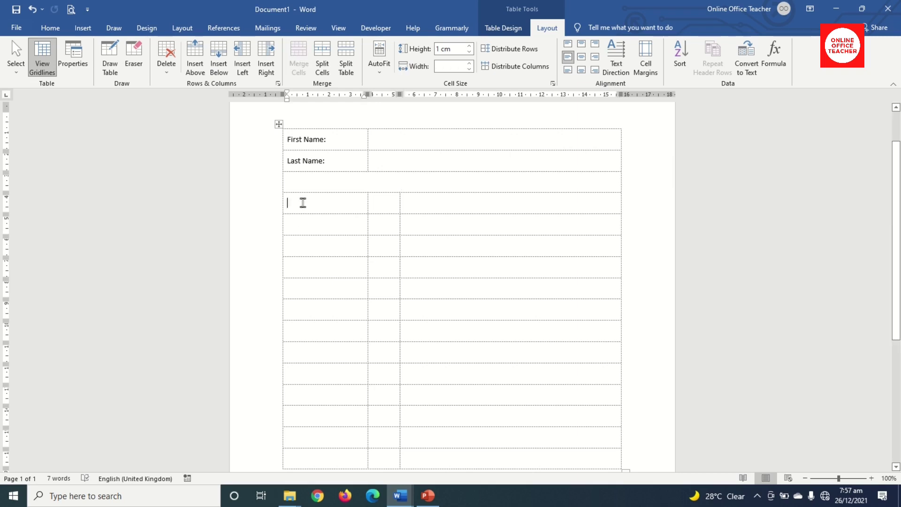
{"action": "type", "text": "adr"}
{"action": "key", "text": "BackSpace"}
{"action": "type", "text": "ddress:"}
{"action": "left_click_drag", "start_coordinate": [388, 206], "coordinate": [454, 209]}
{"action": "left_click", "coordinate": [299, 56]}
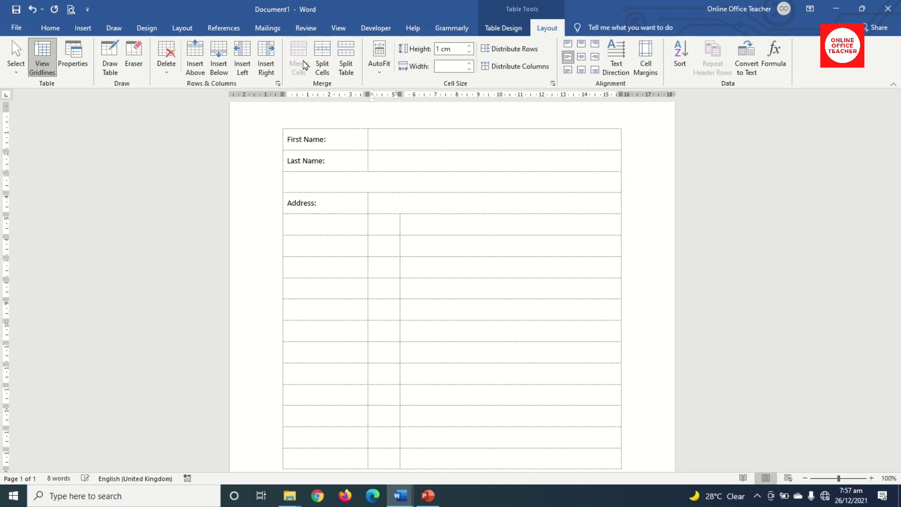
Merge the row below Address: into one cell and type Services: in the next row.
{"action": "left_click_drag", "start_coordinate": [304, 226], "coordinate": [535, 230]}
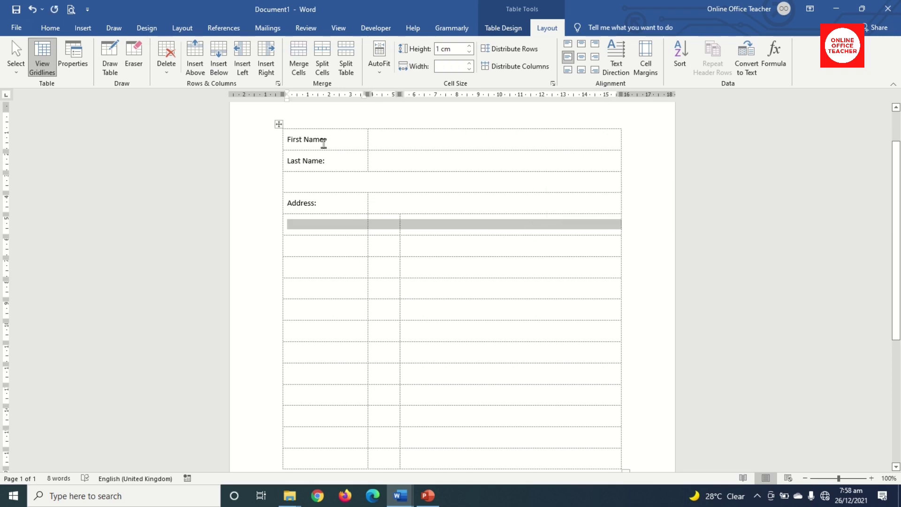
{"action": "left_click", "coordinate": [298, 59]}
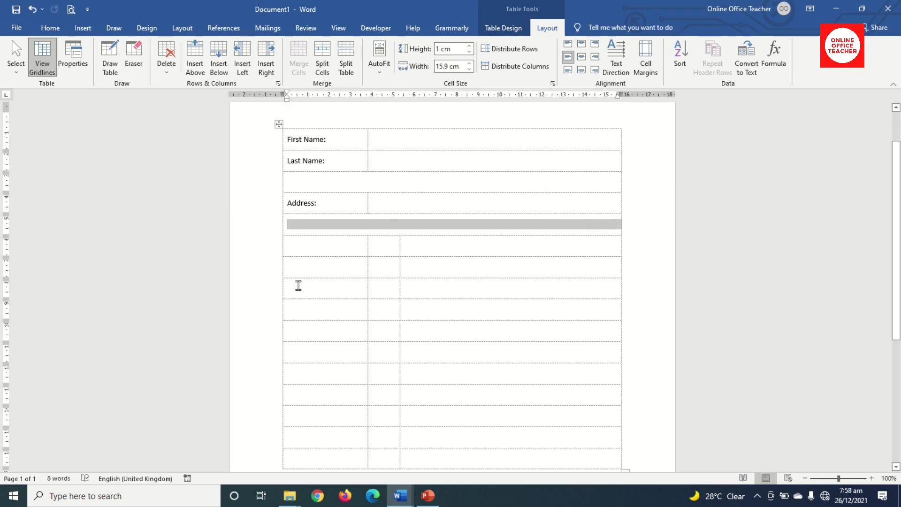
{"action": "left_click", "coordinate": [291, 250]}
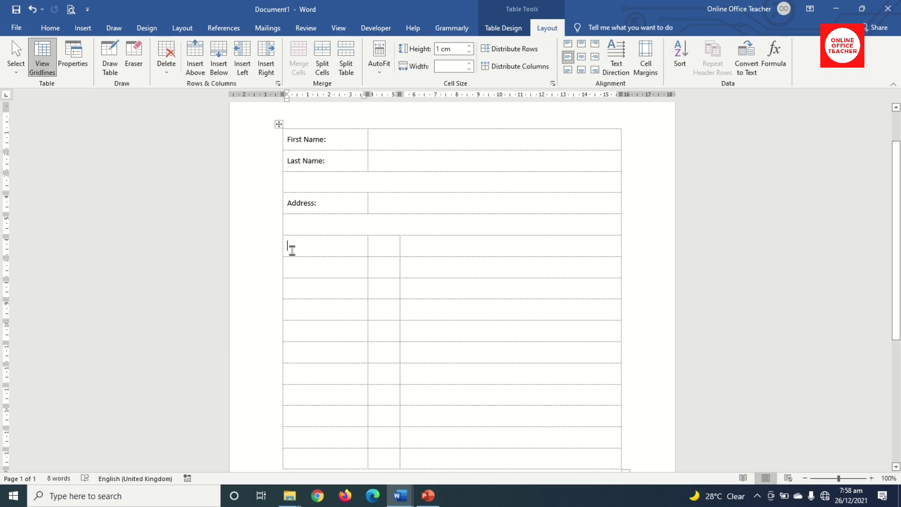
{"action": "type", "text": "services:"}
{"action": "left_click", "coordinate": [431, 245]}
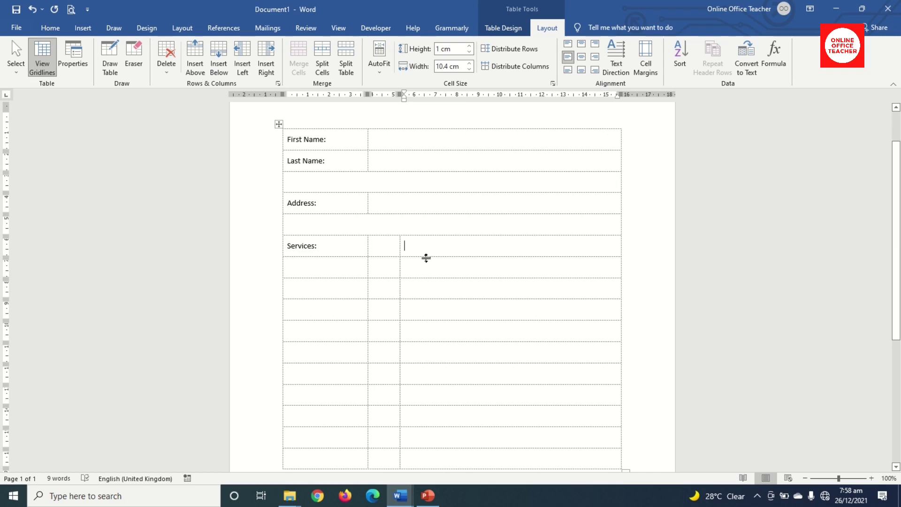
List Website Design, Logo Design, Web Hosting and Ongoing Maintenance in the Services column.
{"action": "type", "text": "website Design"}
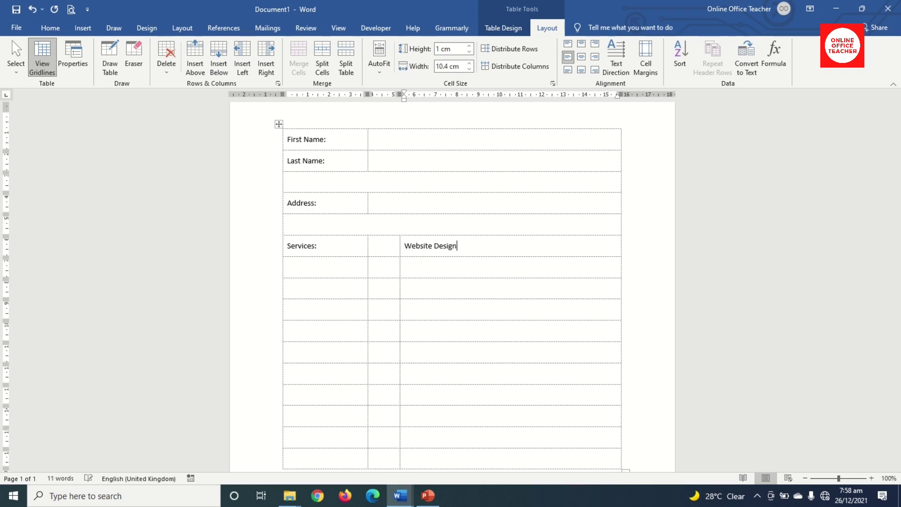
{"action": "type", "text": "logo D"}
{"action": "key", "text": "Down"}
{"action": "type", "text": "web Hosting"}
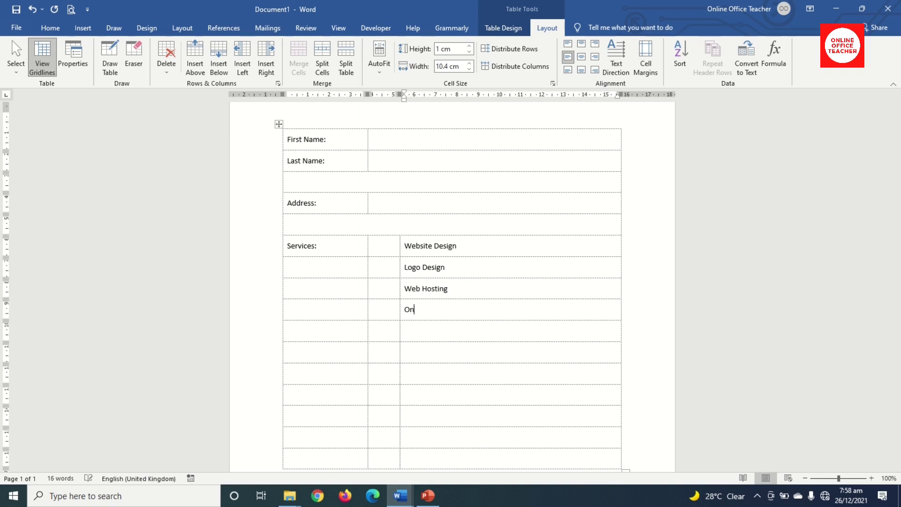
{"action": "type", "text": "M"}
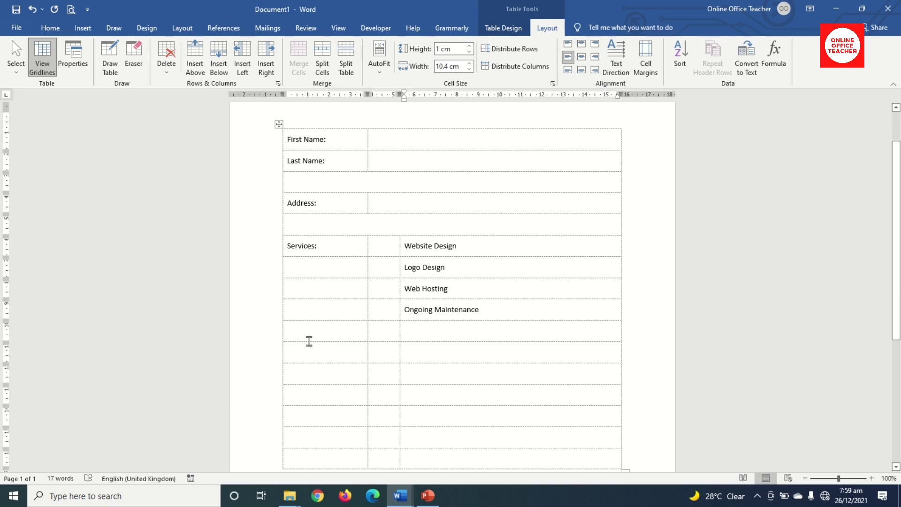
Merge the empty row below into one cell and type Renewal: beneath it.
{"action": "left_click_drag", "start_coordinate": [344, 328], "coordinate": [461, 328]}
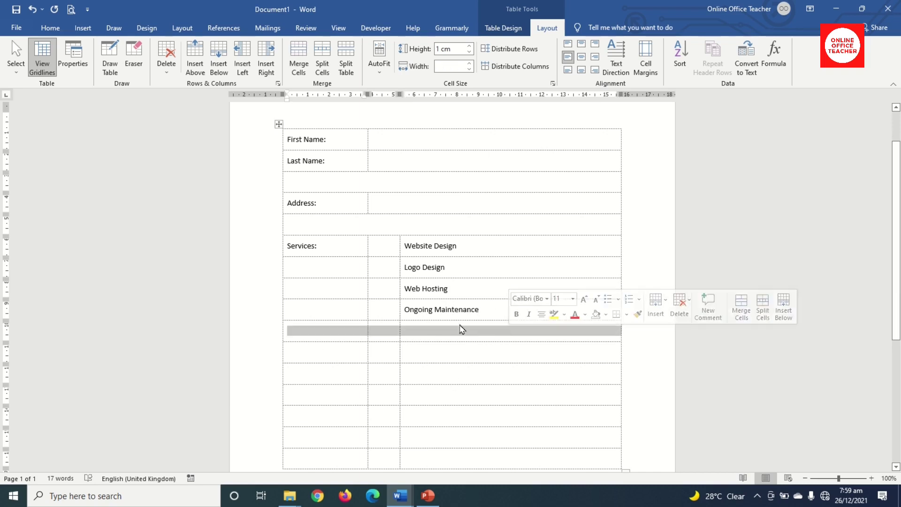
{"action": "left_click", "coordinate": [298, 63]}
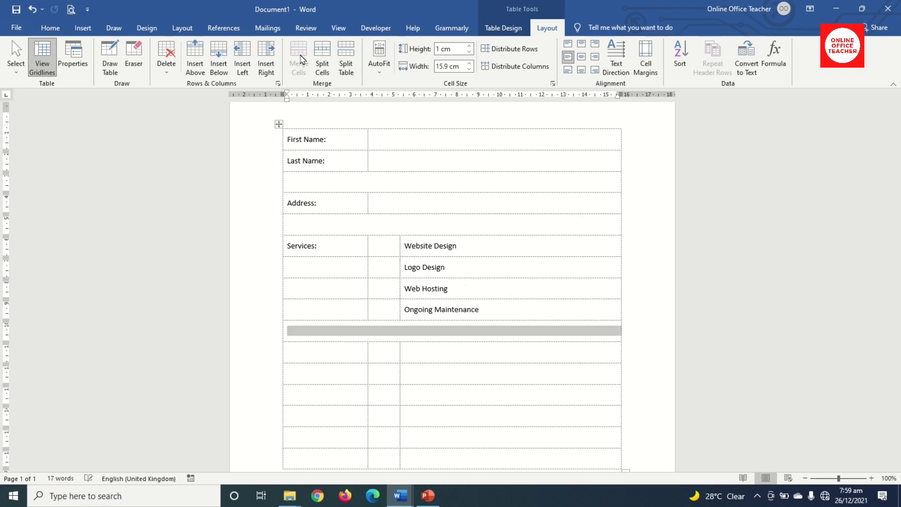
{"action": "left_click", "coordinate": [312, 351]}
{"action": "type", "text": "re"}
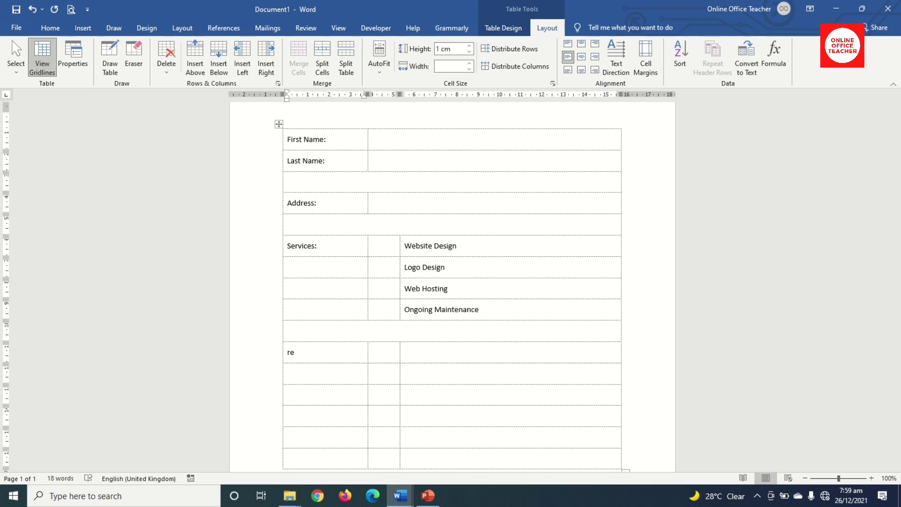
{"action": "type", "text": "newal:"}
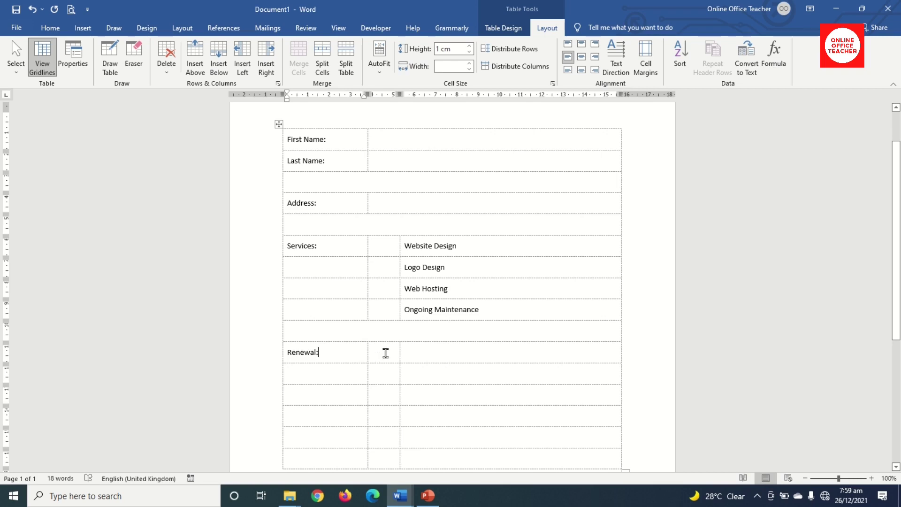
Add 'Are you renewing service(s)?' and 'Or are you a new customer?', then merge the row below.
{"action": "left_click", "coordinate": [425, 354]}
{"action": "type", "text": "are"}
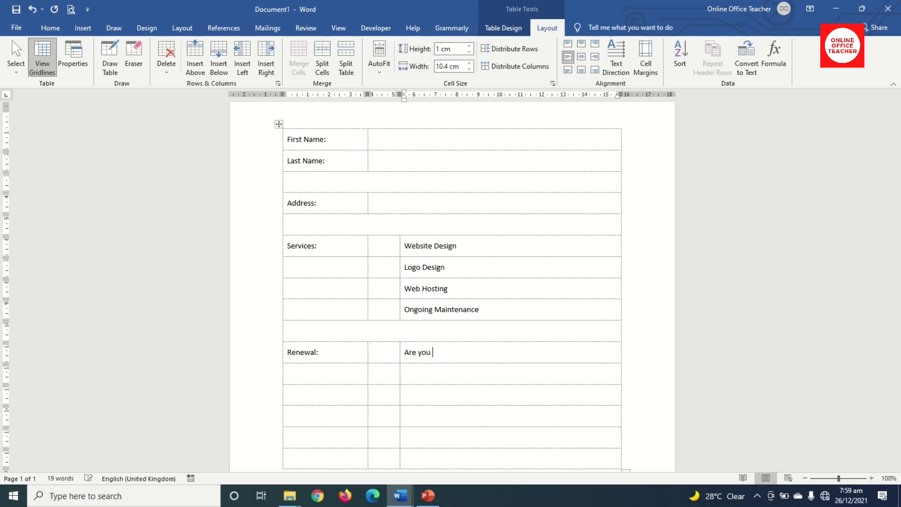
{"action": "type", "text": " you renewing service"}
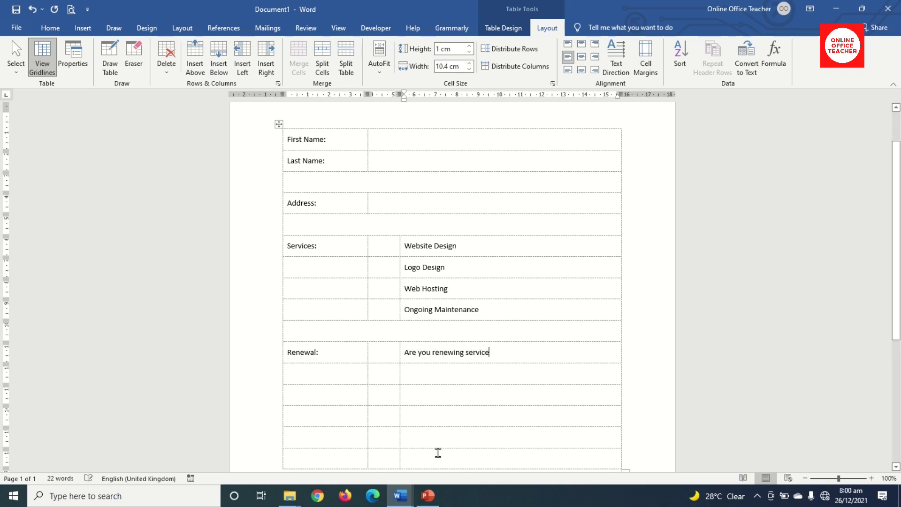
{"action": "type", "text": "("}
{"action": "type", "text": "Or are"}
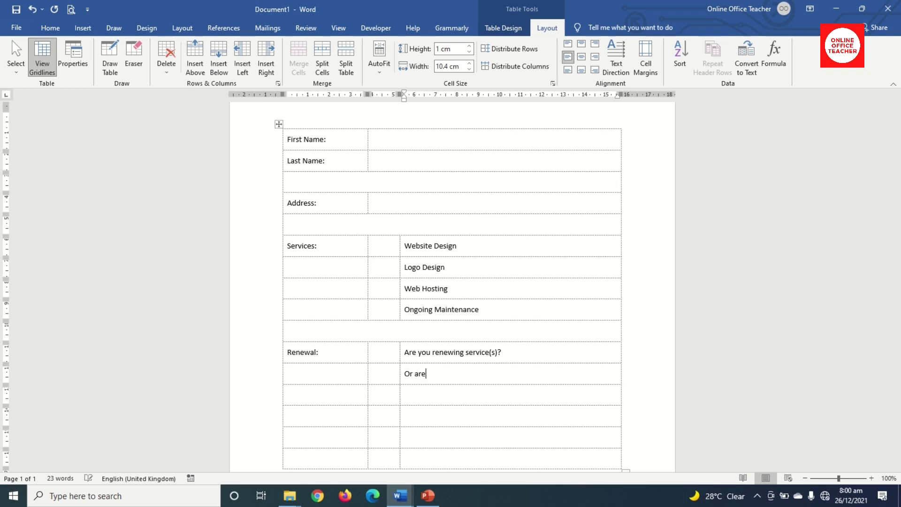
{"action": "type", "text": " you a new customer?"}
{"action": "left_click_drag", "start_coordinate": [316, 394], "coordinate": [520, 397]}
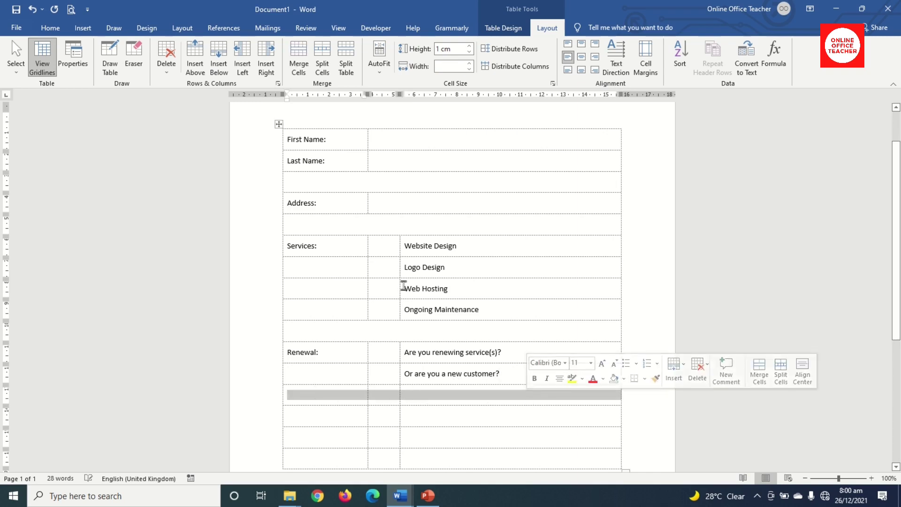
{"action": "left_click", "coordinate": [298, 56]}
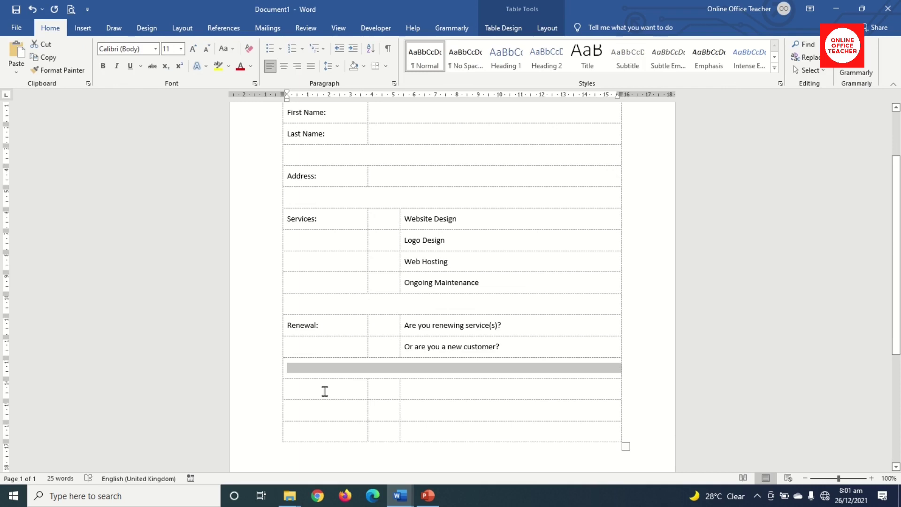
Type Type of Website: in the next row and select the two cells beside it.
{"action": "left_click", "coordinate": [324, 389]}
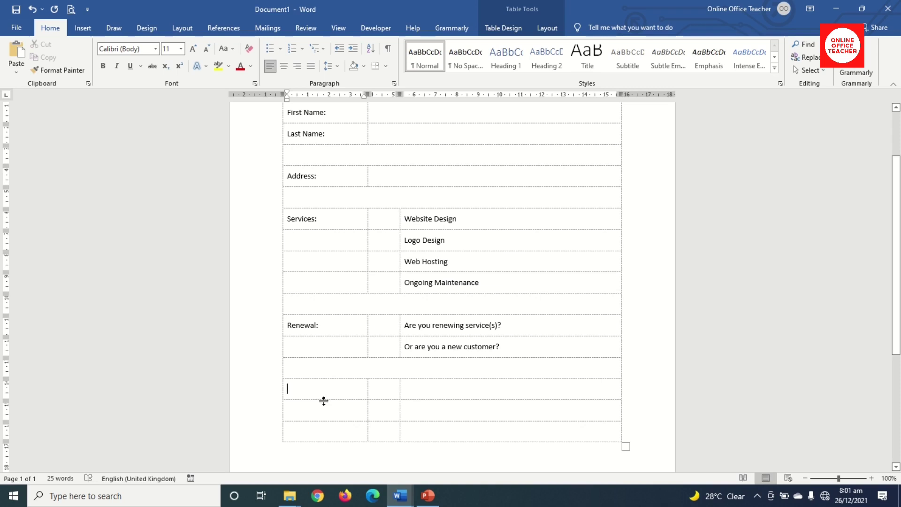
{"action": "type", "text": "ty"}
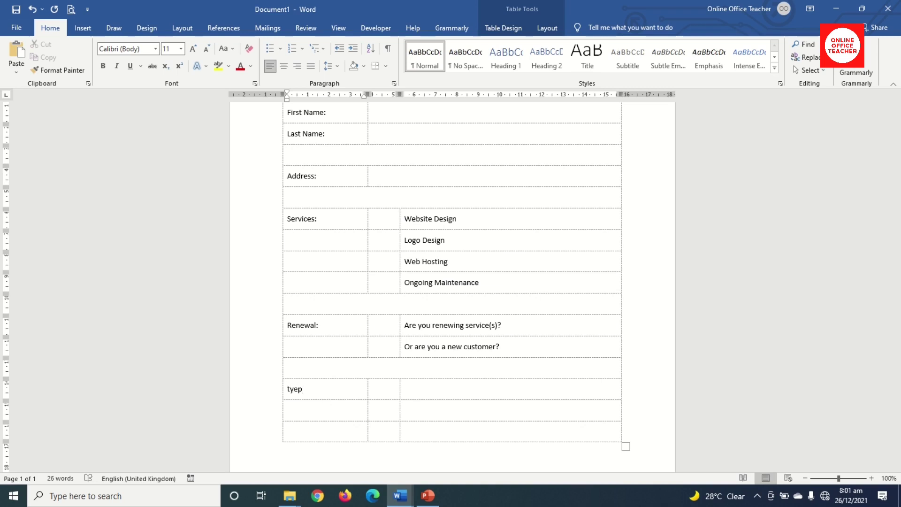
{"action": "type", "text": "pe of Website:"}
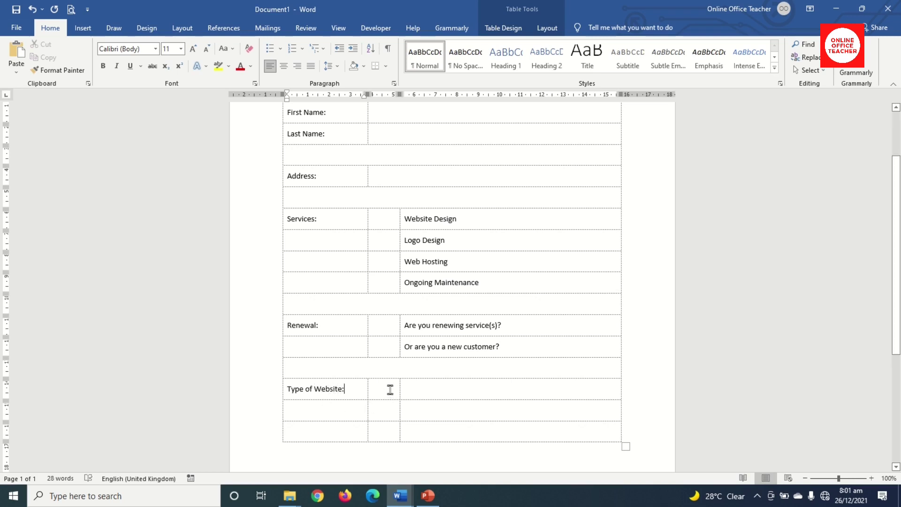
{"action": "left_click_drag", "start_coordinate": [390, 389], "coordinate": [449, 389]}
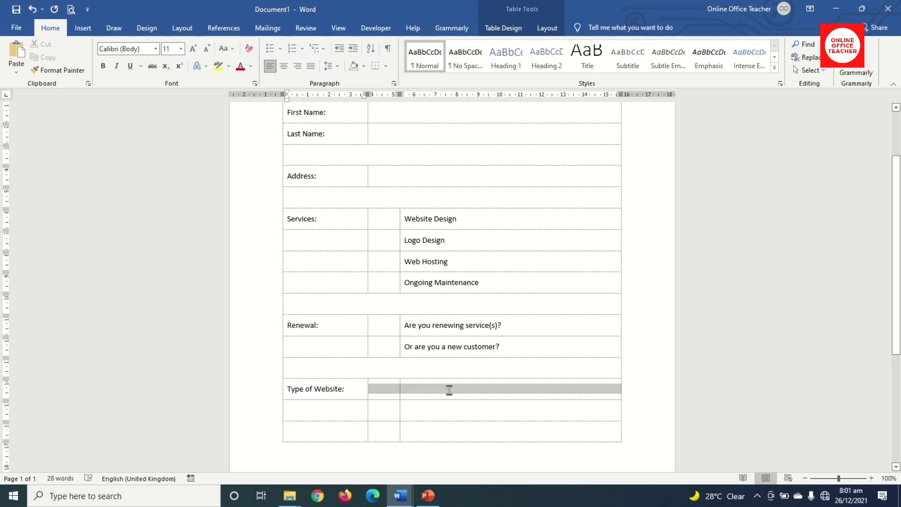
Merge the cells beside Type of Website, the empty row below it, and the last row's two right-hand cells.
{"action": "left_click", "coordinate": [547, 28]}
{"action": "left_click", "coordinate": [299, 59]}
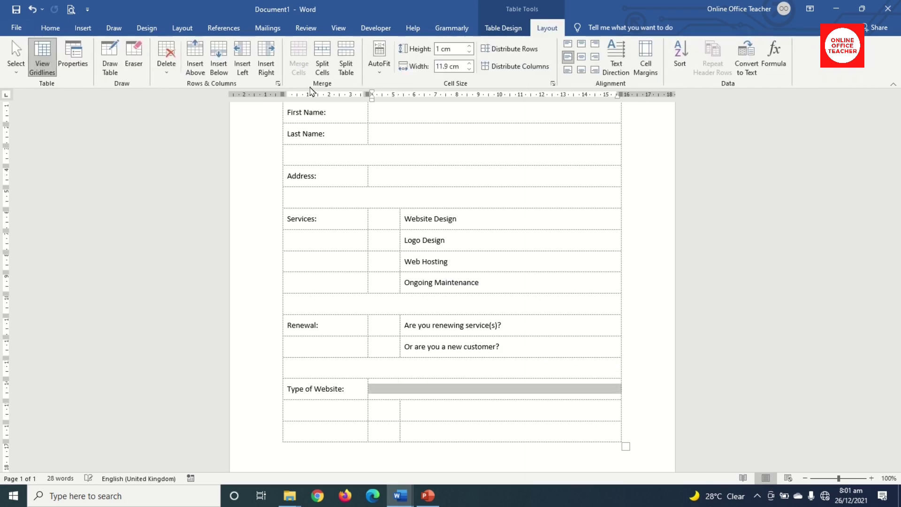
{"action": "left_click_drag", "start_coordinate": [338, 412], "coordinate": [490, 420]}
{"action": "left_click", "coordinate": [298, 59]}
{"action": "left_click_drag", "start_coordinate": [384, 430], "coordinate": [468, 431]}
{"action": "left_click", "coordinate": [299, 60]}
Drag the last row's column border left to widen its merged cell.
{"action": "left_click_drag", "start_coordinate": [368, 432], "coordinate": [314, 435]}
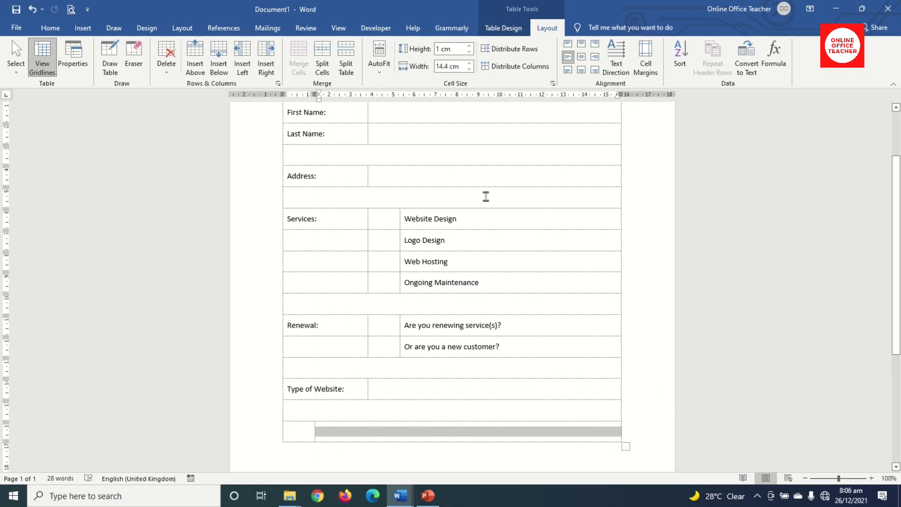
{"action": "scroll", "coordinate": [484, 195], "scroll_direction": "up", "scroll_amount": 2}
{"action": "scroll", "coordinate": [485, 199], "scroll_direction": "down", "scroll_amount": 1}
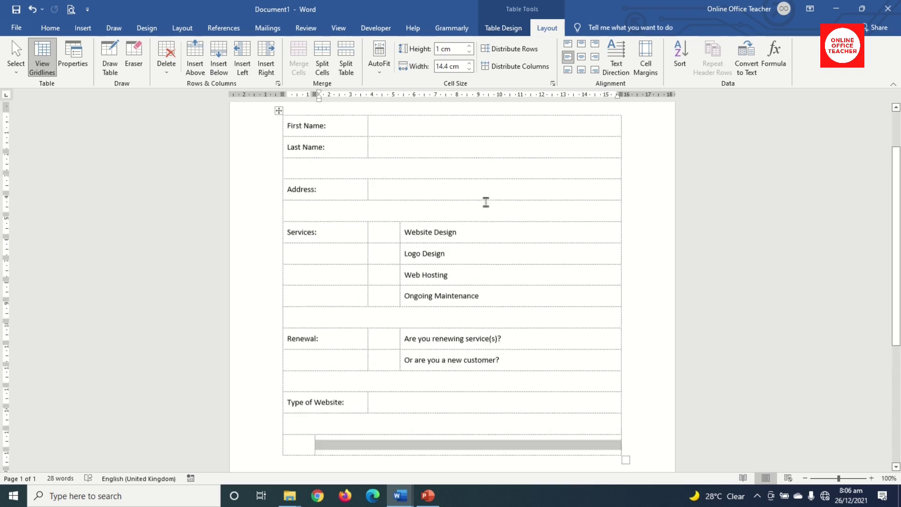
{"action": "scroll", "coordinate": [485, 201], "scroll_direction": "up", "scroll_amount": 2}
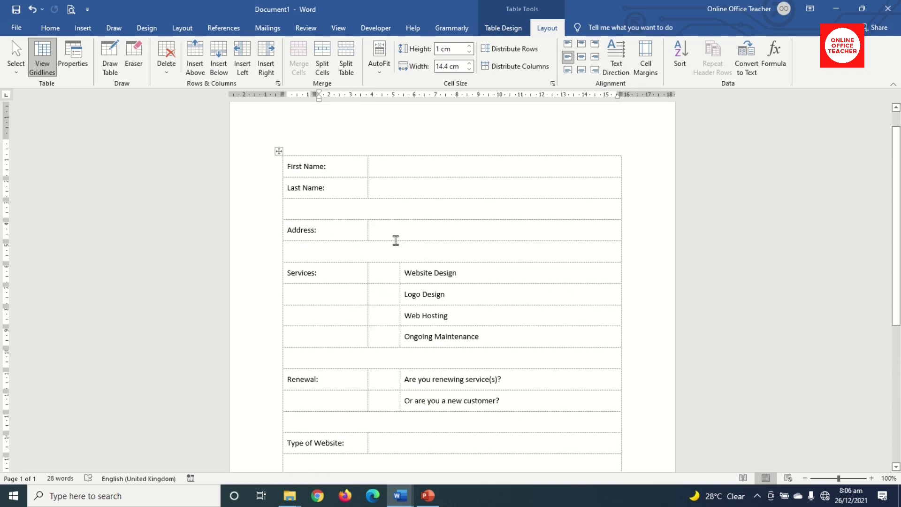
{"action": "left_click", "coordinate": [373, 29]}
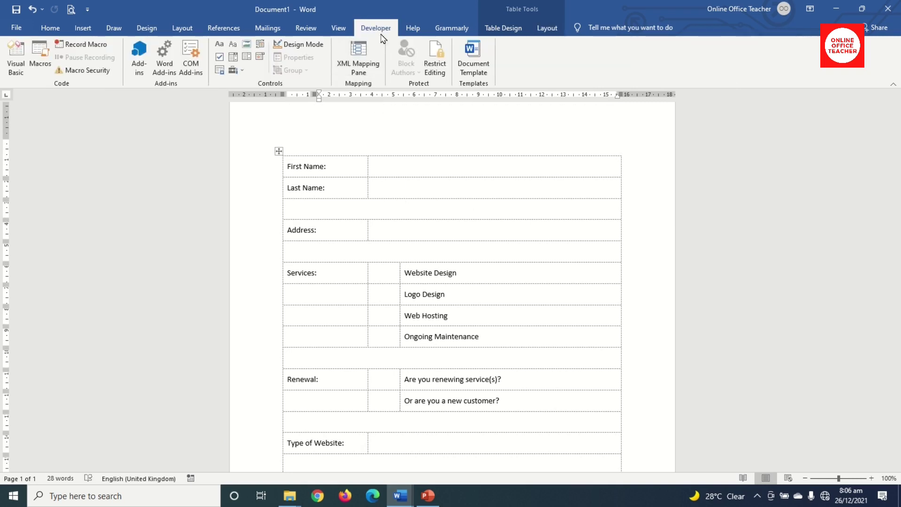
{"action": "left_click", "coordinate": [16, 28]}
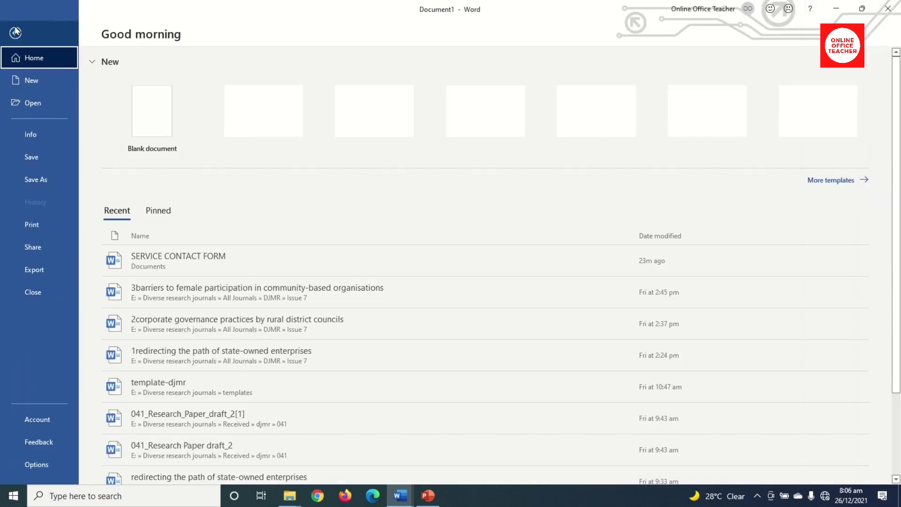
{"action": "left_click", "coordinate": [36, 465]}
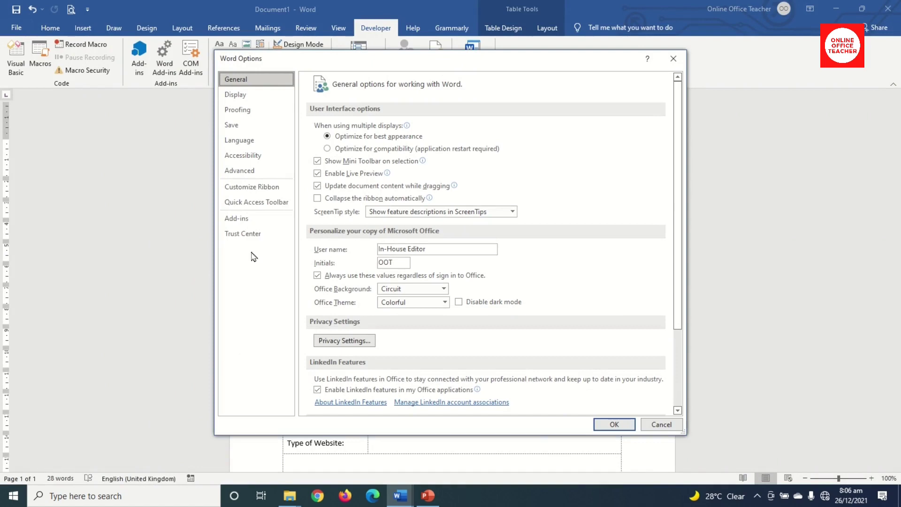
{"action": "left_click", "coordinate": [247, 187]}
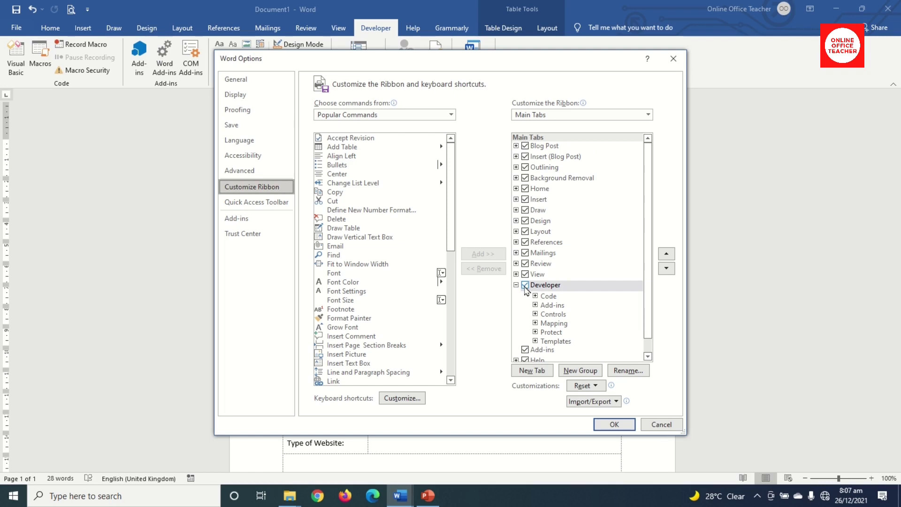
{"action": "left_click", "coordinate": [525, 285]}
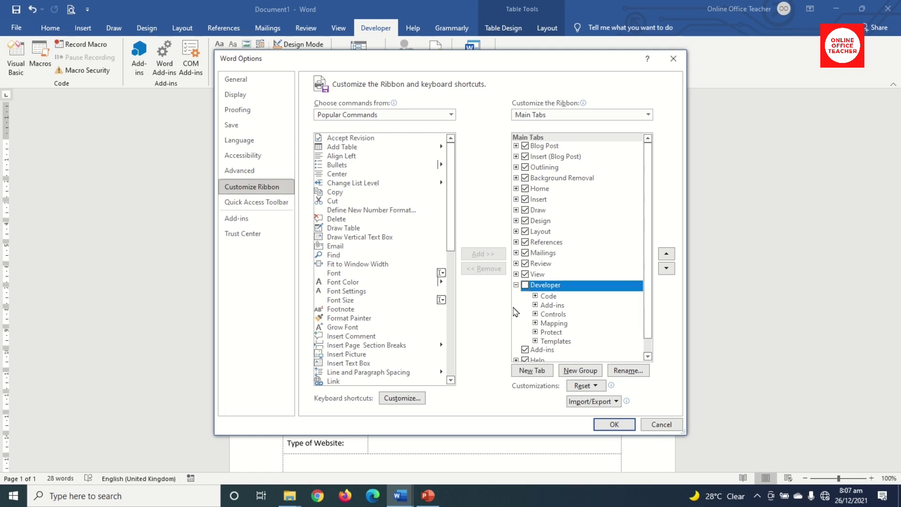
{"action": "left_click", "coordinate": [614, 424]}
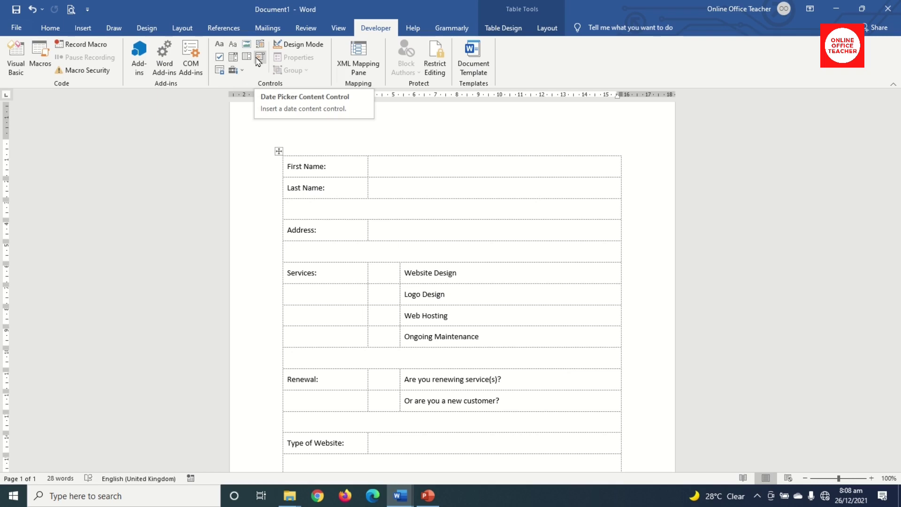
Insert plain text content controls in the First Name, Last Name and Address answer cells.
{"action": "left_click", "coordinate": [398, 169]}
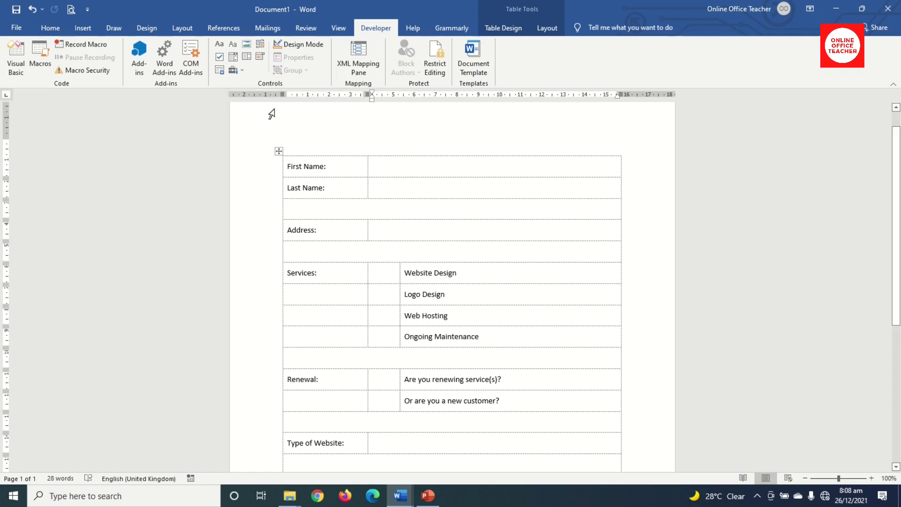
{"action": "left_click", "coordinate": [233, 46]}
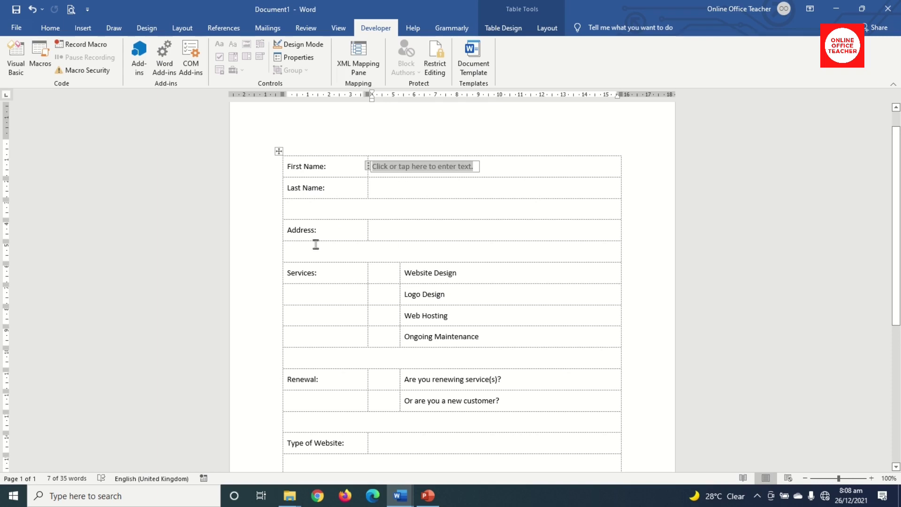
{"action": "left_click", "coordinate": [390, 189]}
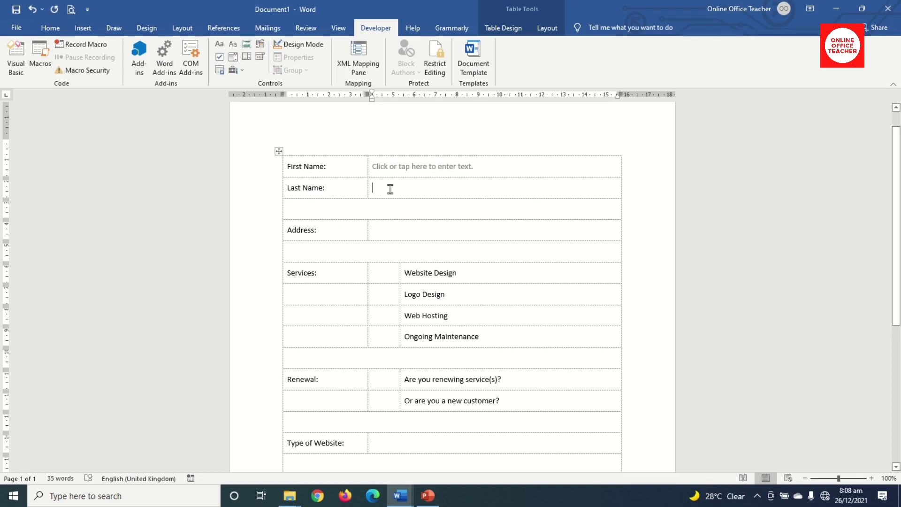
{"action": "left_click", "coordinate": [234, 45]}
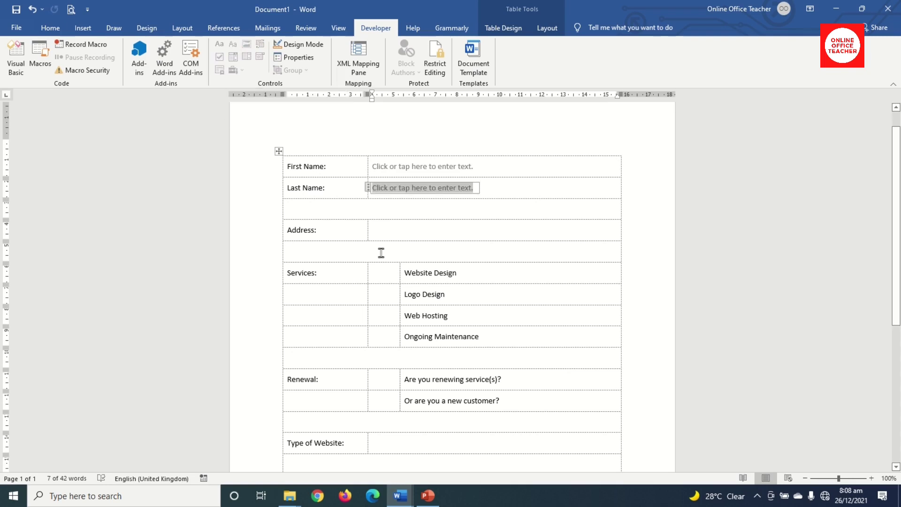
{"action": "left_click", "coordinate": [395, 229]}
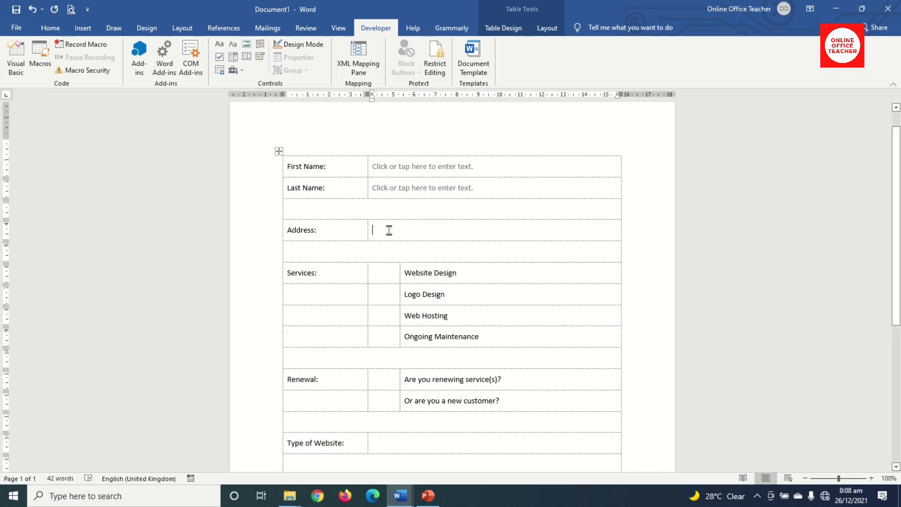
{"action": "left_click", "coordinate": [233, 46]}
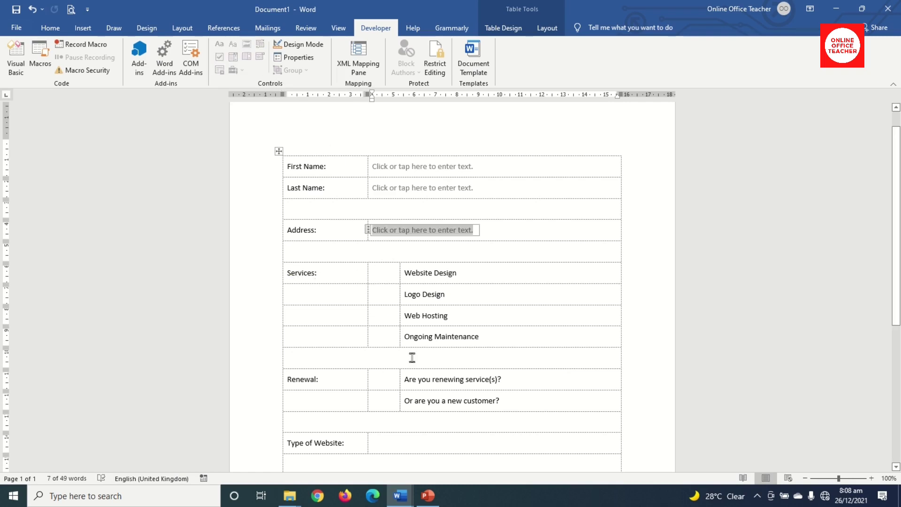
{"action": "left_click", "coordinate": [382, 275]}
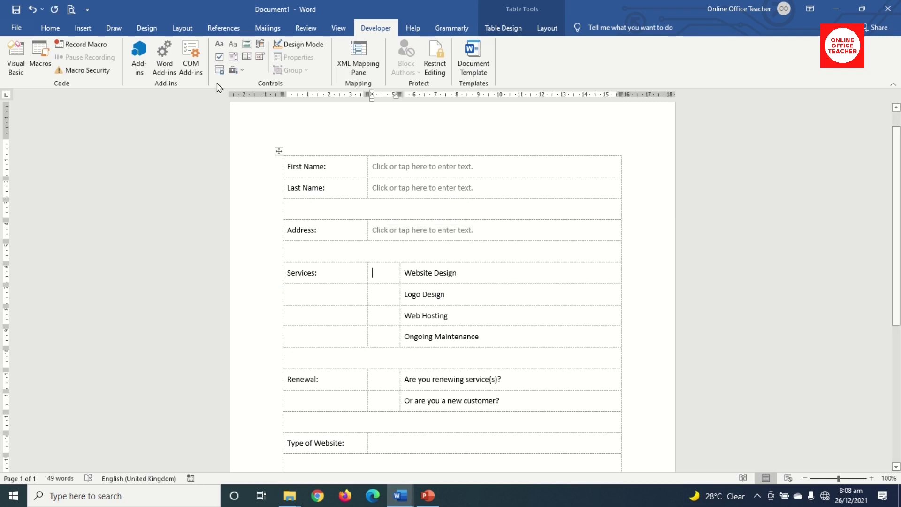
Add check box controls beside Website Design, Logo Design, Web Hosting and Ongoing Maintenance.
{"action": "left_click", "coordinate": [220, 59]}
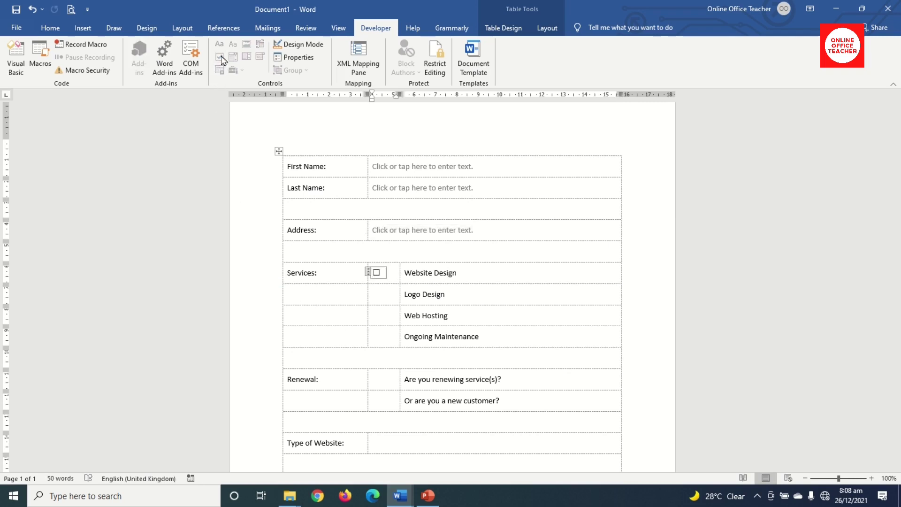
{"action": "left_click", "coordinate": [381, 298]}
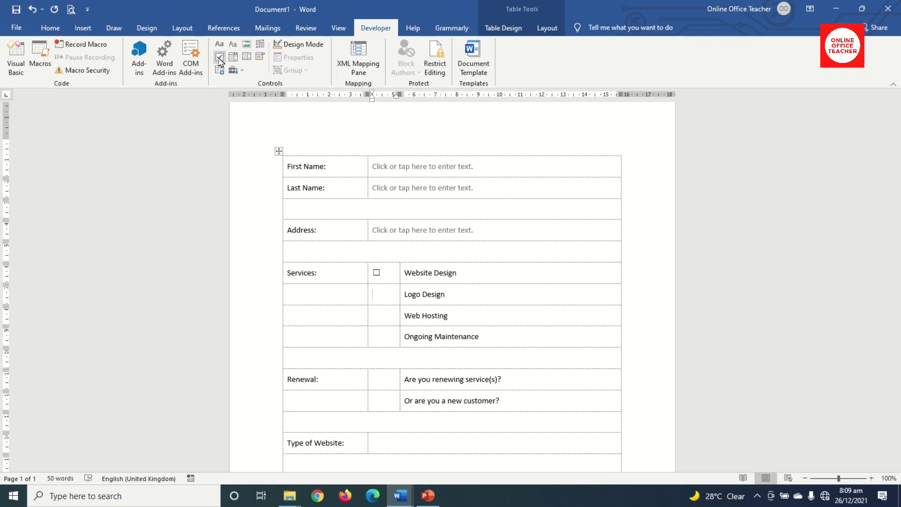
{"action": "left_click", "coordinate": [220, 58]}
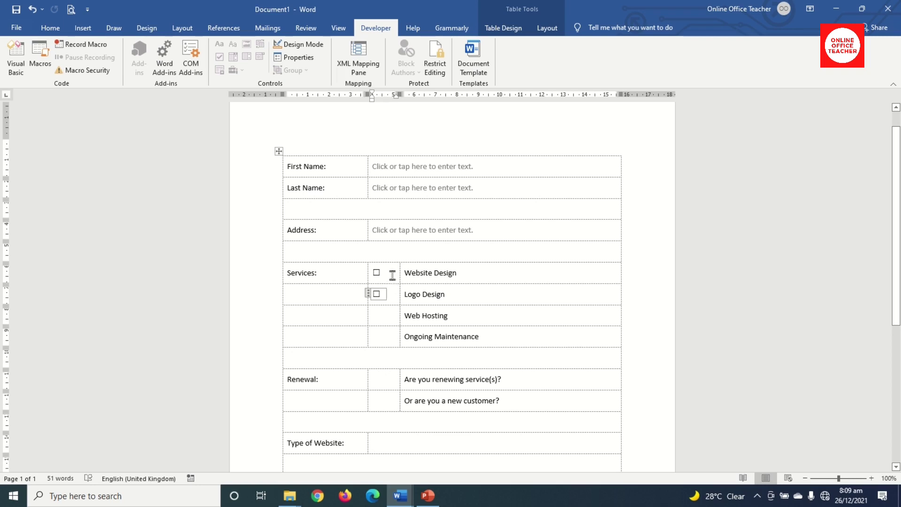
{"action": "left_click", "coordinate": [384, 315]}
{"action": "key", "text": "ctrl+v"}
{"action": "left_click", "coordinate": [380, 345]}
{"action": "key", "text": "ctrl+v"}
Add check boxes beside both renewal questions and tick Website Design as a test.
{"action": "left_click", "coordinate": [376, 378]}
{"action": "key", "text": "ctrl+v"}
{"action": "left_click", "coordinate": [378, 400]}
{"action": "key", "text": "ctrl+v"}
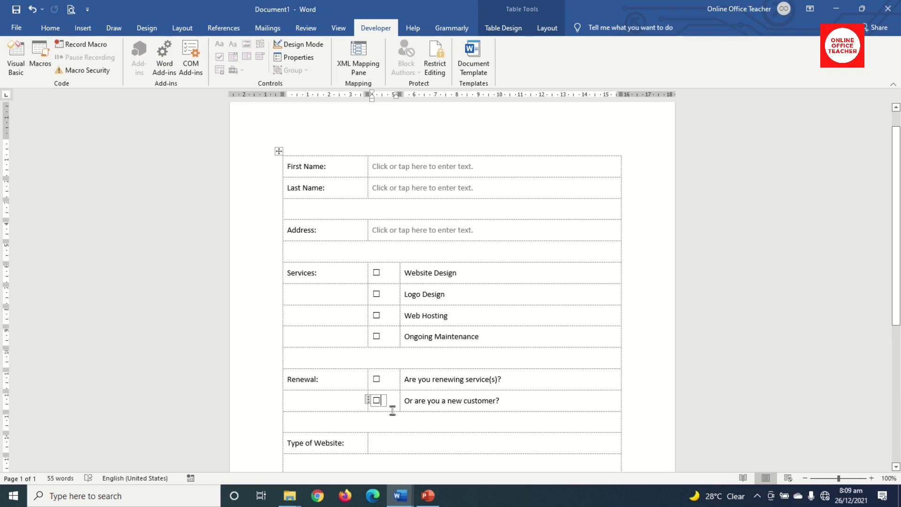
{"action": "left_click", "coordinate": [375, 273]}
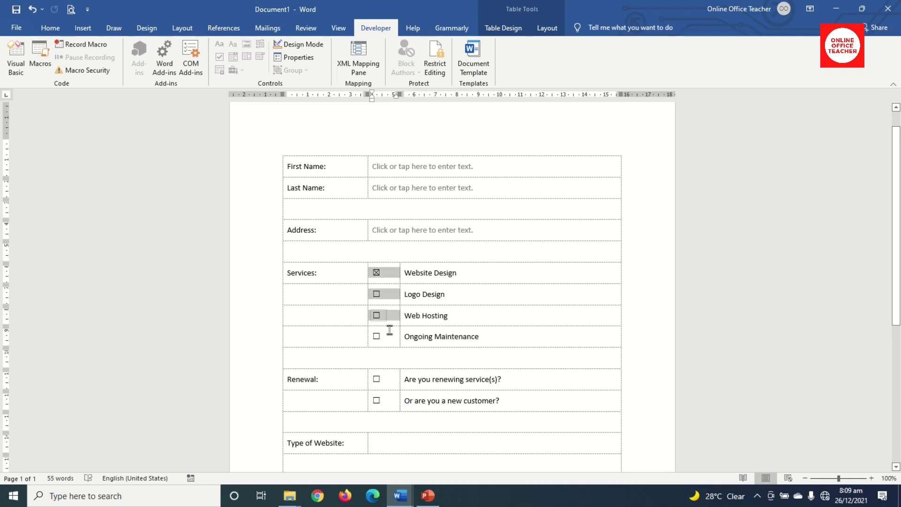
{"action": "left_click", "coordinate": [392, 406]}
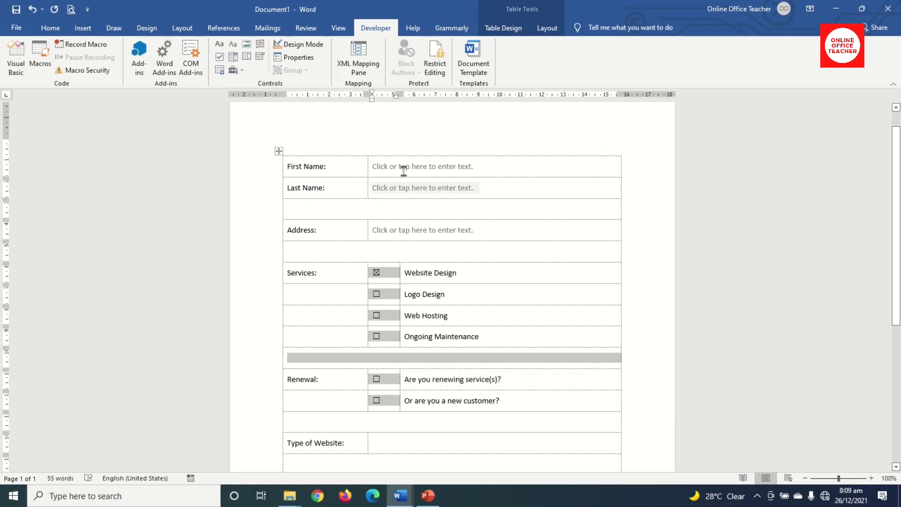
{"action": "left_click", "coordinate": [552, 29]}
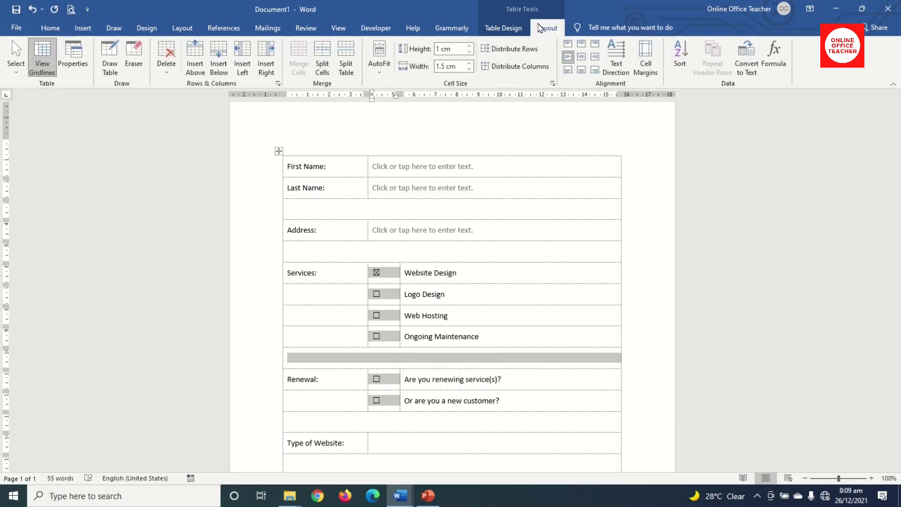
Centre the check boxes in their cells and clear the Website Design tick.
{"action": "left_click", "coordinate": [582, 59]}
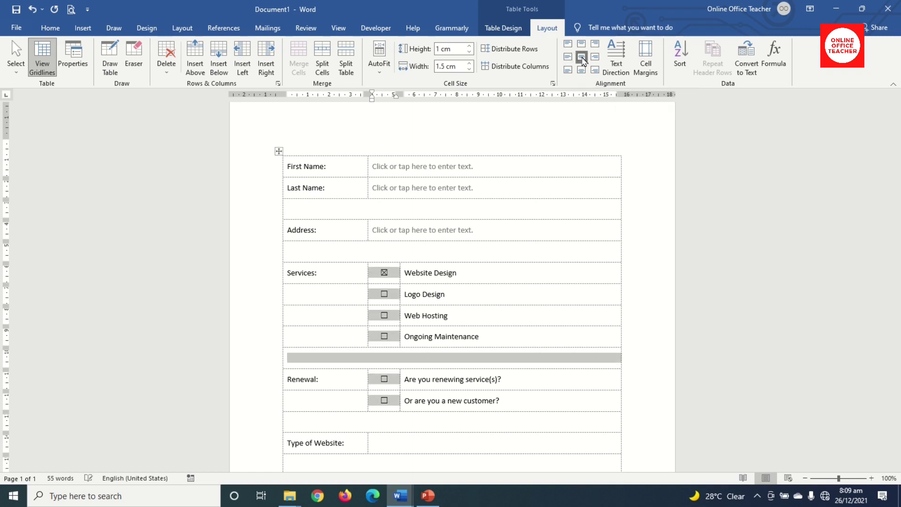
{"action": "left_click", "coordinate": [385, 274]}
{"action": "scroll", "coordinate": [469, 275], "scroll_direction": "down", "scroll_amount": 2}
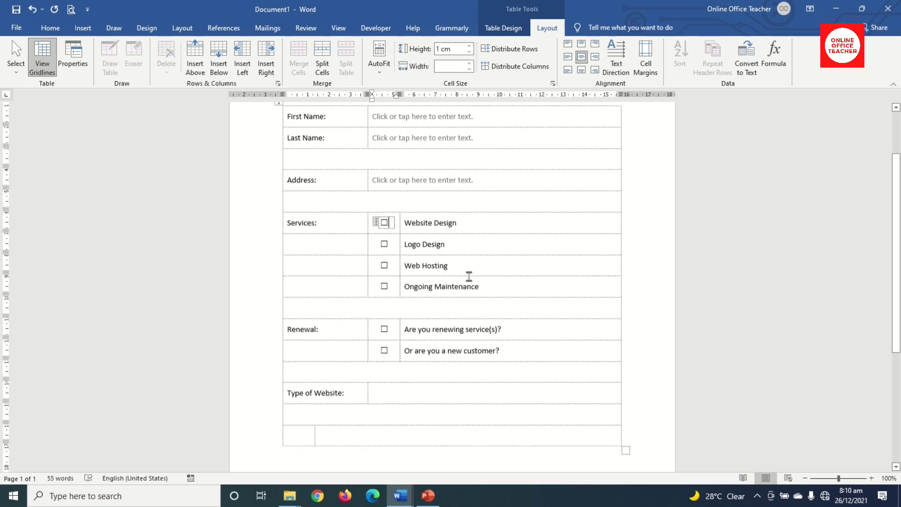
{"action": "left_click", "coordinate": [396, 392]}
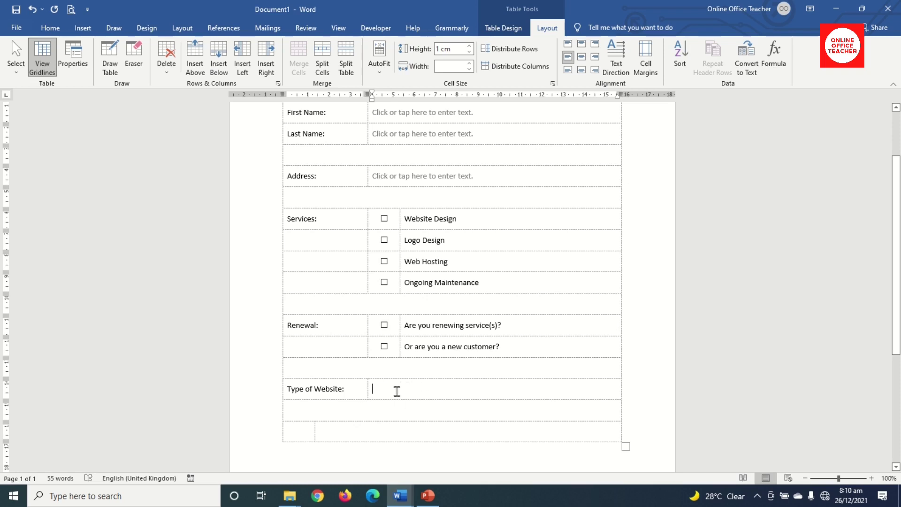
{"action": "left_click", "coordinate": [374, 28]}
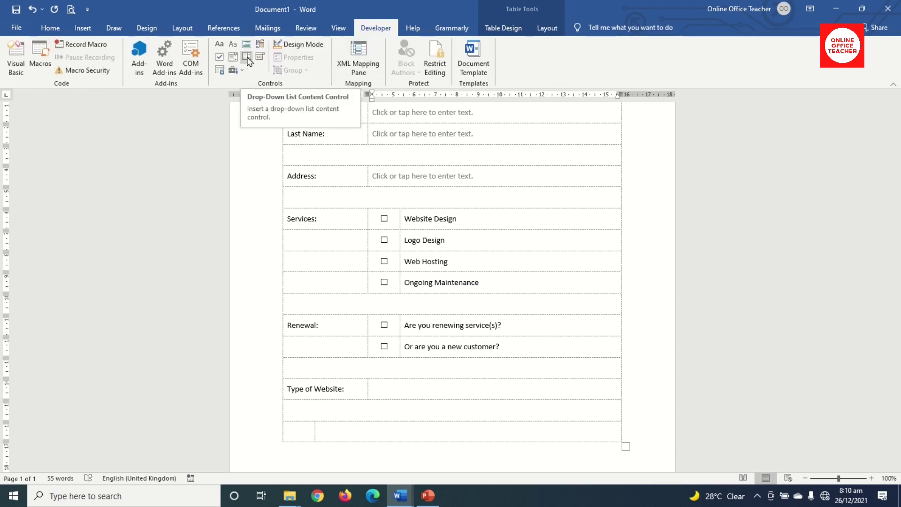
Insert a drop-down list control in the Type of Website cell and open its properties.
{"action": "left_click", "coordinate": [247, 60]}
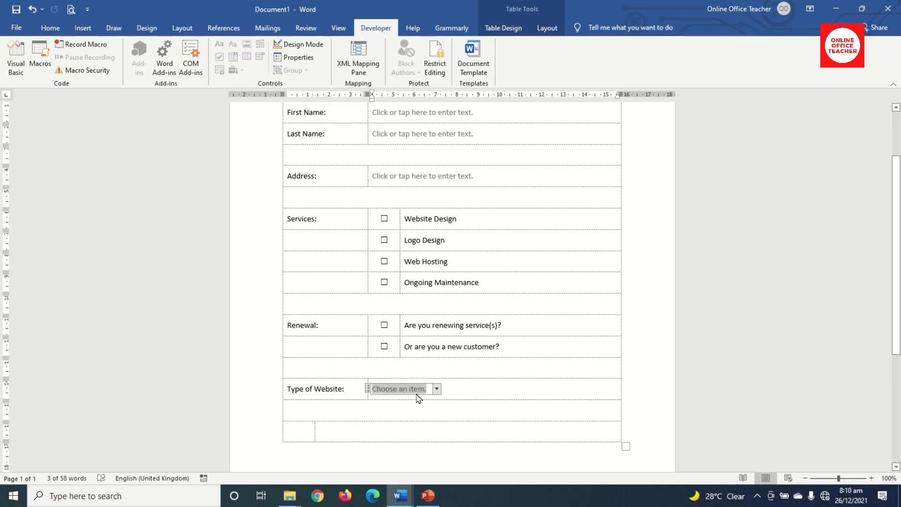
{"action": "left_click", "coordinate": [300, 58]}
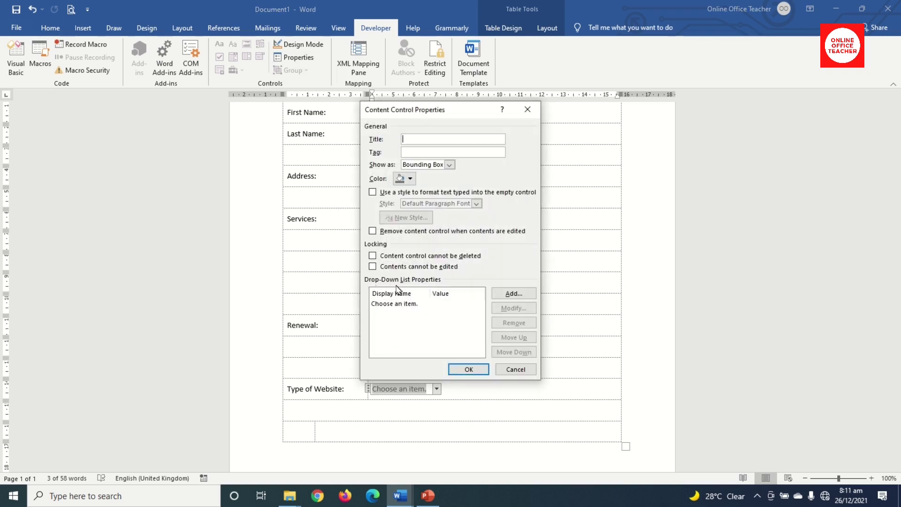
Add Blog, Corporate, eCommerce and Portfolio as choices in the drop-down's properties.
{"action": "left_click", "coordinate": [513, 293]}
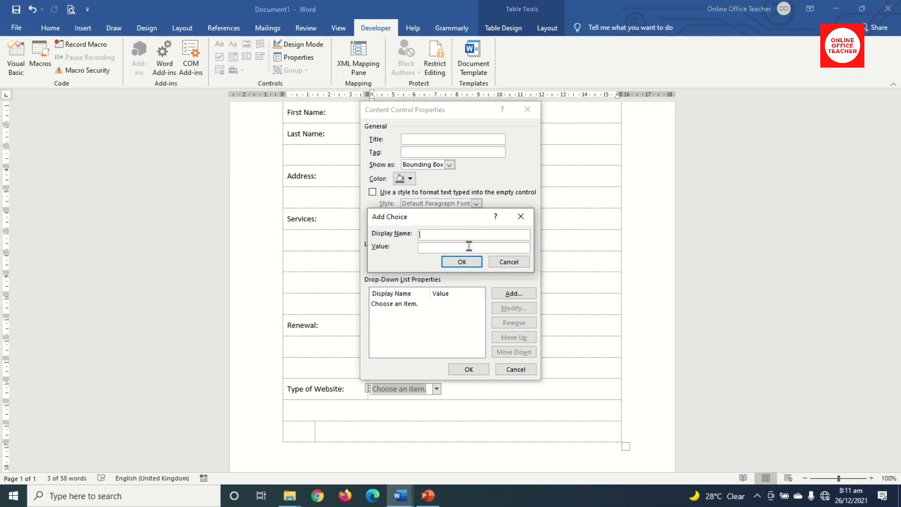
{"action": "type", "text": "B"}
{"action": "left_click", "coordinate": [462, 261]}
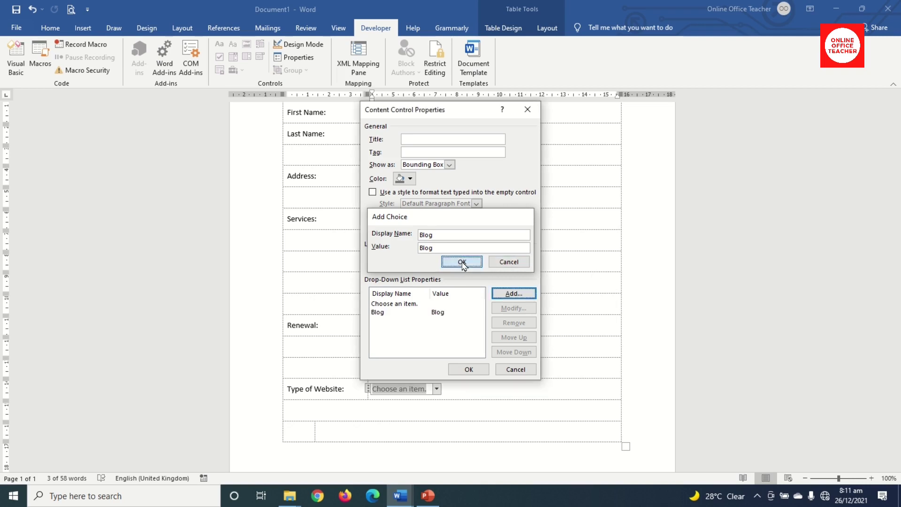
{"action": "left_click", "coordinate": [514, 296]}
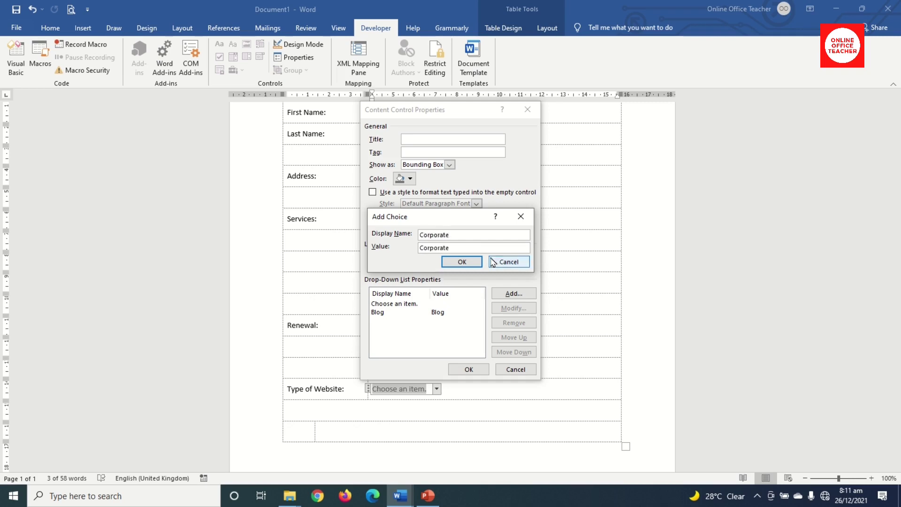
{"action": "left_click", "coordinate": [462, 261]}
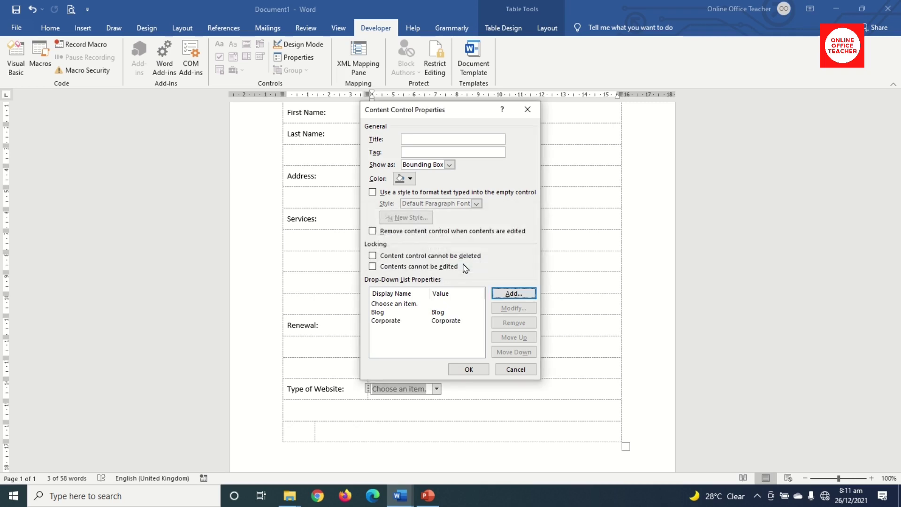
{"action": "left_click", "coordinate": [513, 294]}
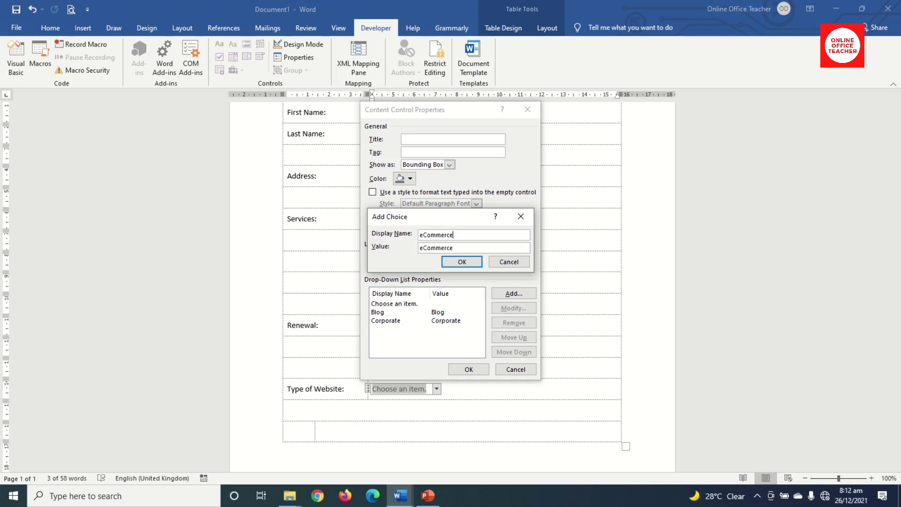
{"action": "left_click", "coordinate": [469, 263]}
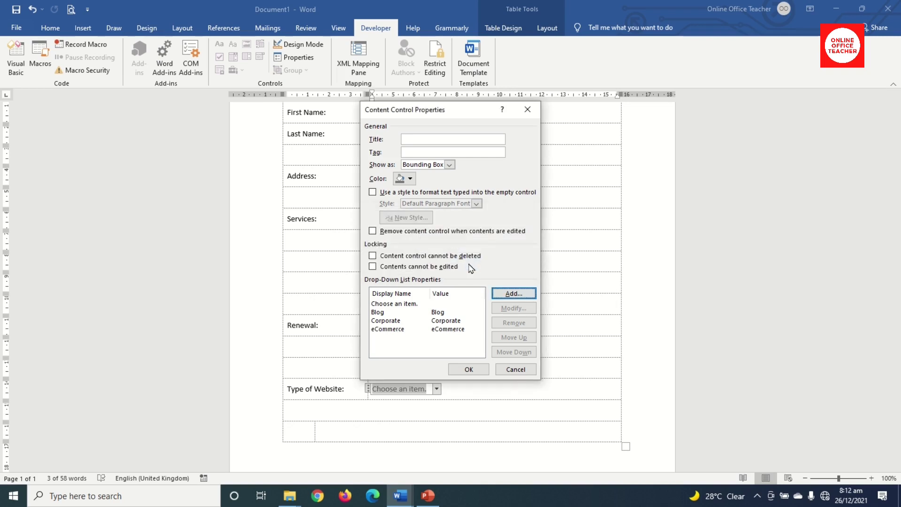
{"action": "left_click", "coordinate": [508, 294]}
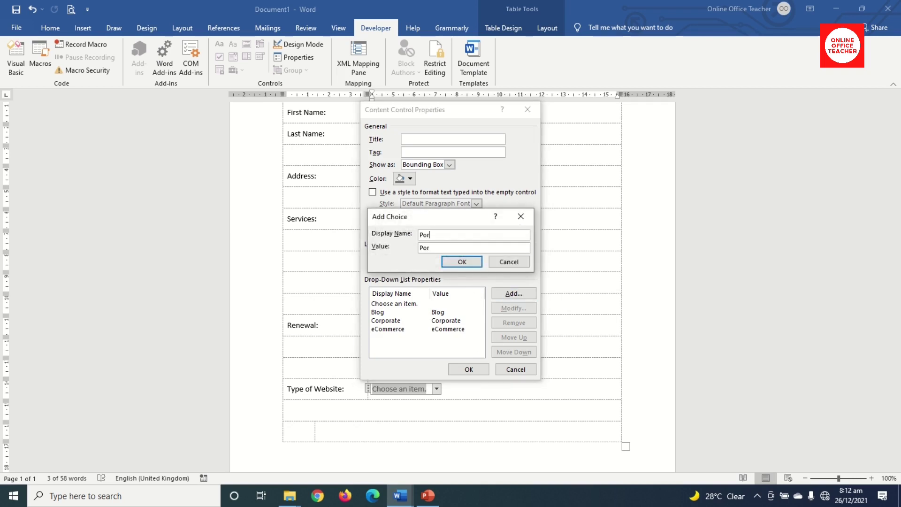
{"action": "type", "text": "Portfolio"}
{"action": "left_click", "coordinate": [462, 261]}
Apply the drop-down properties and test that the Type of Website list shows its choices.
{"action": "left_click", "coordinate": [469, 369]}
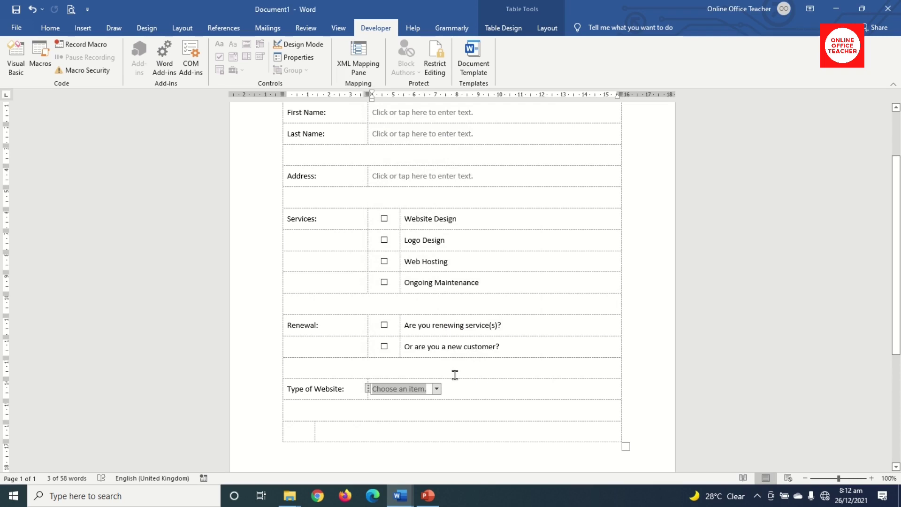
{"action": "left_click", "coordinate": [436, 389]}
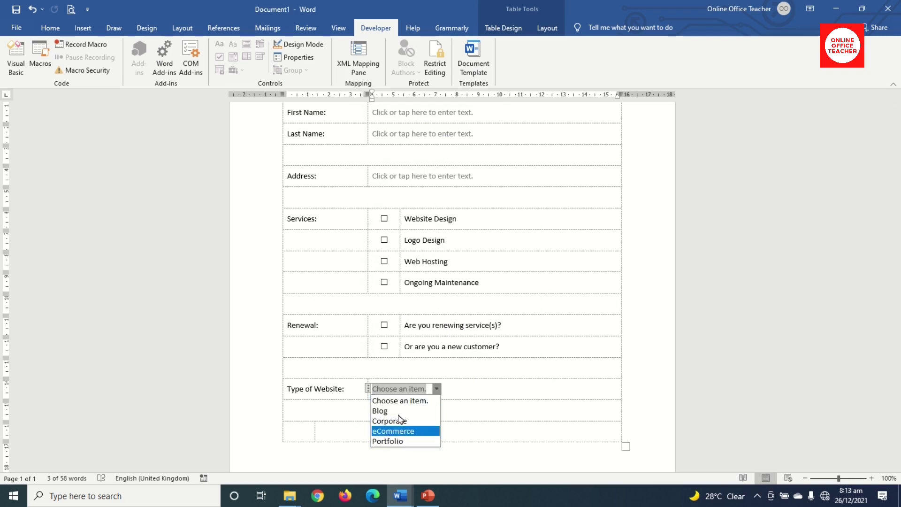
{"action": "left_click", "coordinate": [436, 392]}
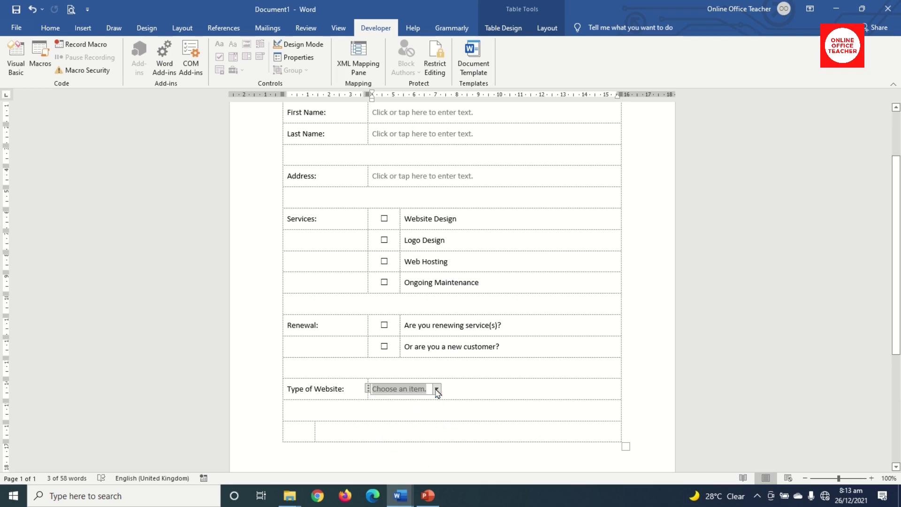
Insert a centred check box in the table's bottom-left cell.
{"action": "left_click", "coordinate": [294, 433]}
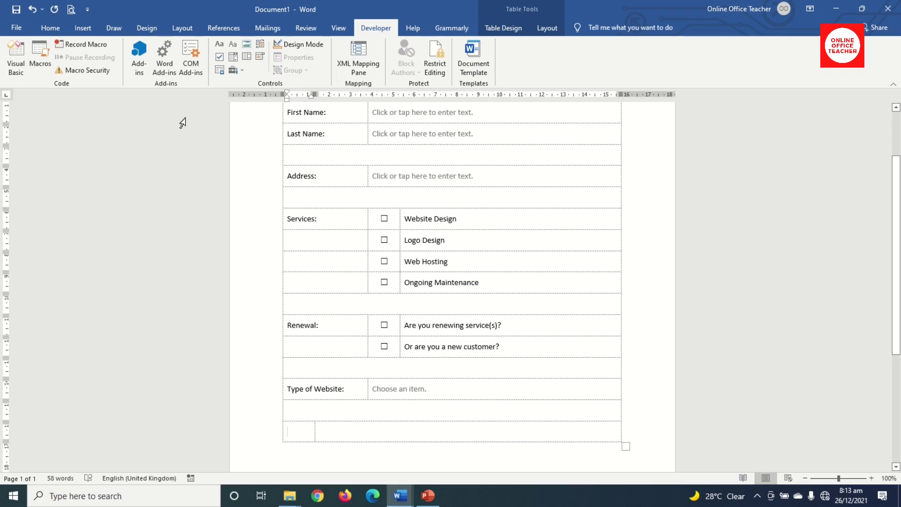
{"action": "left_click", "coordinate": [220, 57]}
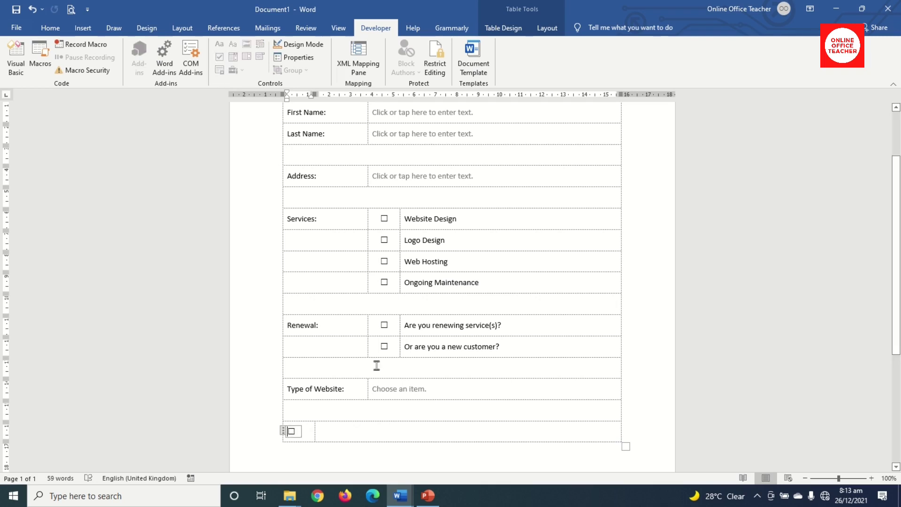
{"action": "left_click", "coordinate": [548, 29]}
{"action": "left_click", "coordinate": [582, 56]}
Type 'By clicking on the check box, I agree to the terms of this contract.' in the bottom-right cell.
{"action": "left_click", "coordinate": [372, 434]}
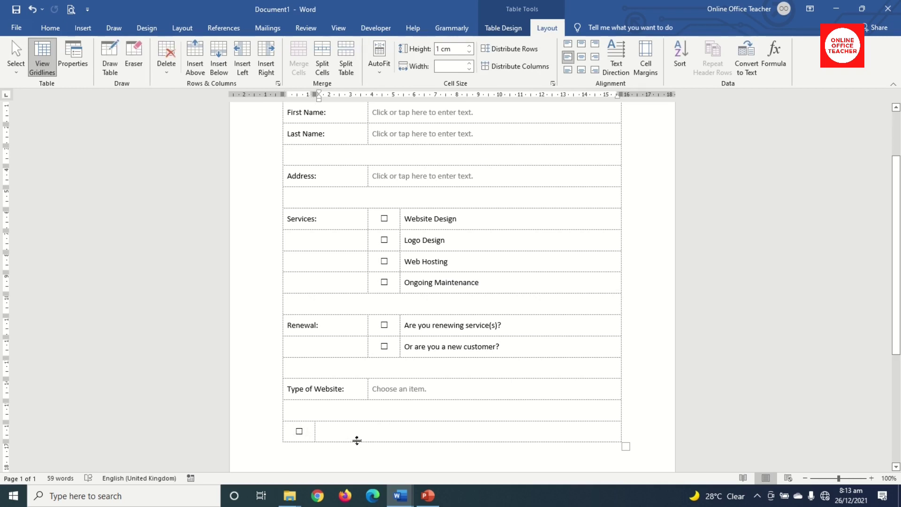
{"action": "type", "text": "By clicking on the check b"}
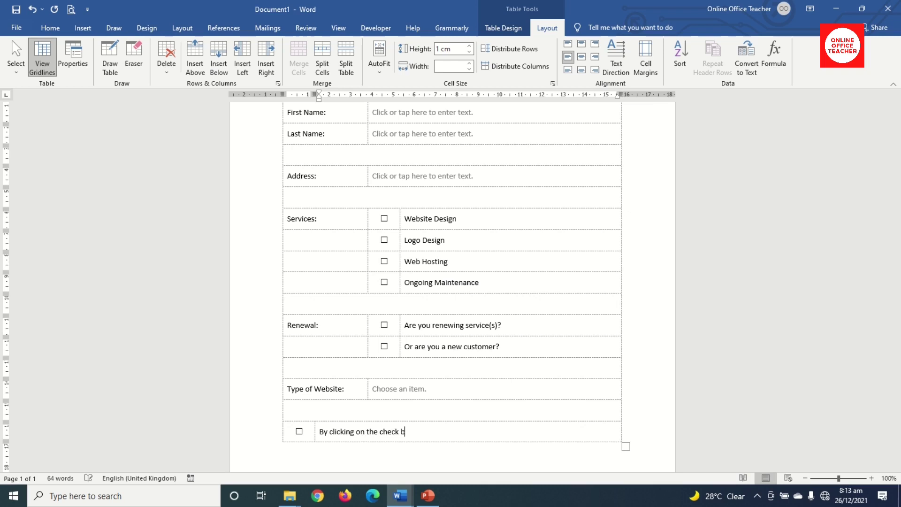
{"action": "type", "text": ", I agree to the terms of th"}
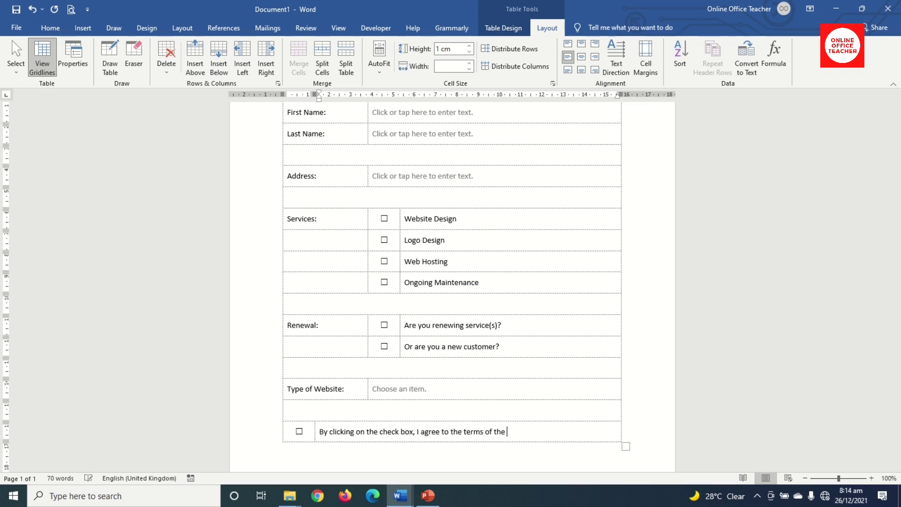
{"action": "key", "text": "BackSpace"}
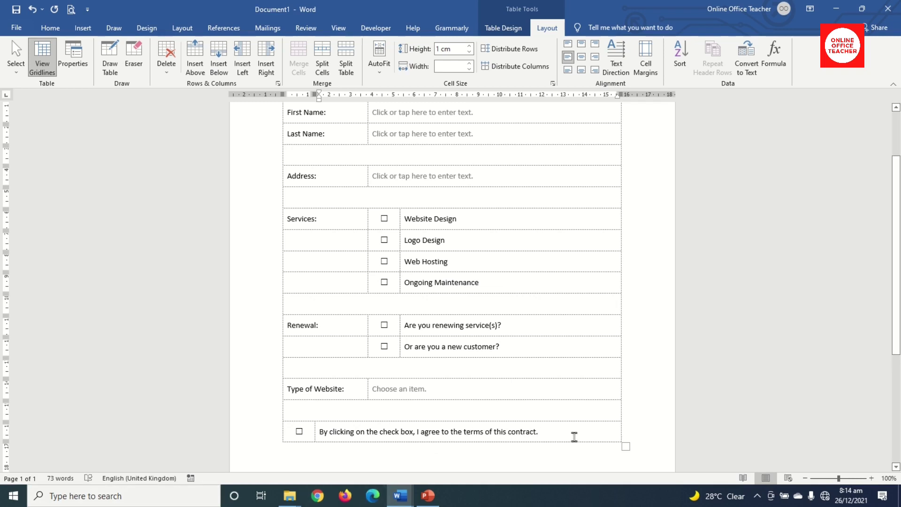
{"action": "scroll", "coordinate": [330, 160], "scroll_direction": "up", "scroll_amount": 2}
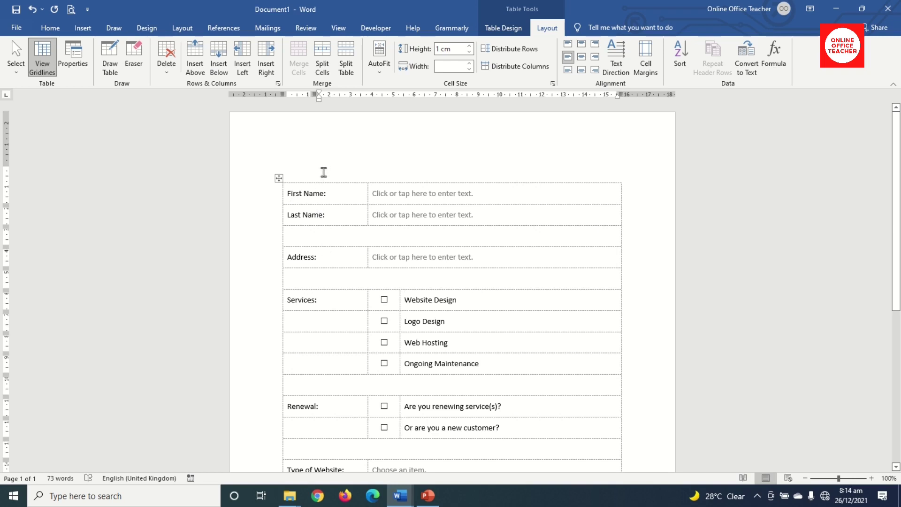
Set all document text to 14 pt.
{"action": "key", "text": "ctrl+a"}
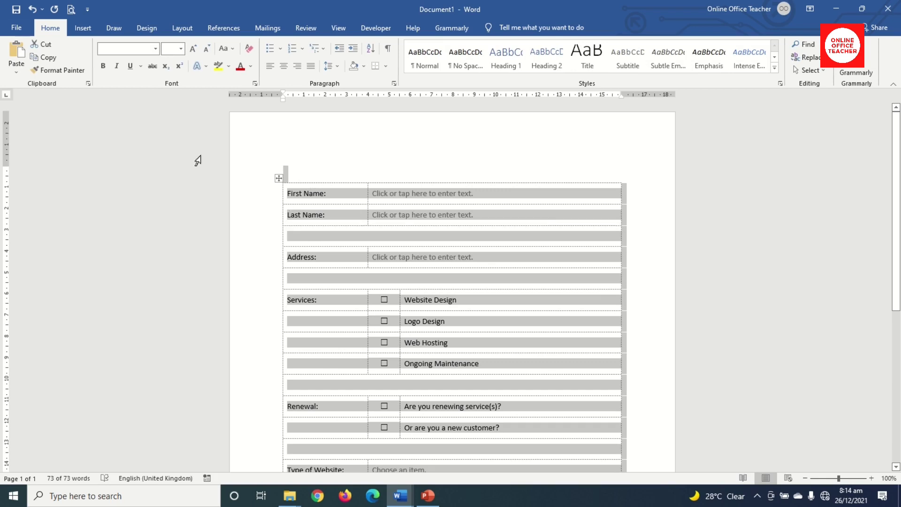
{"action": "left_click", "coordinate": [181, 49]}
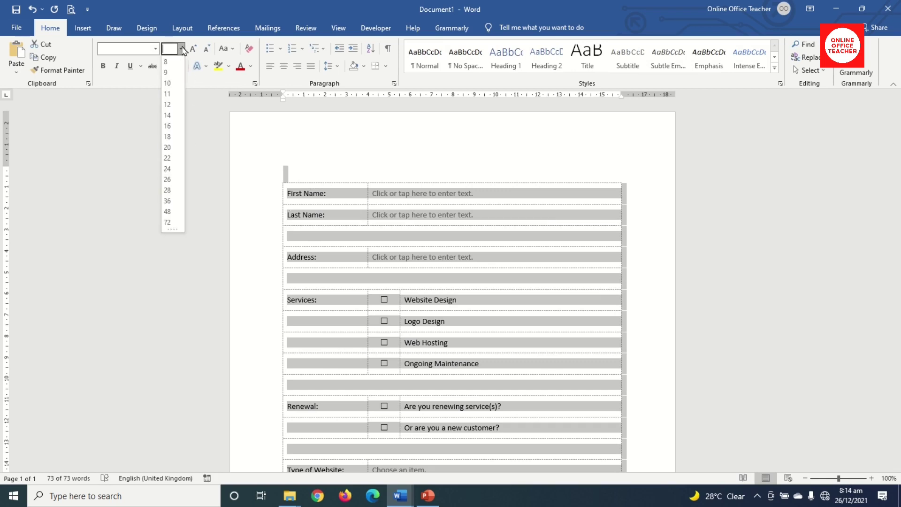
{"action": "left_click", "coordinate": [167, 117]}
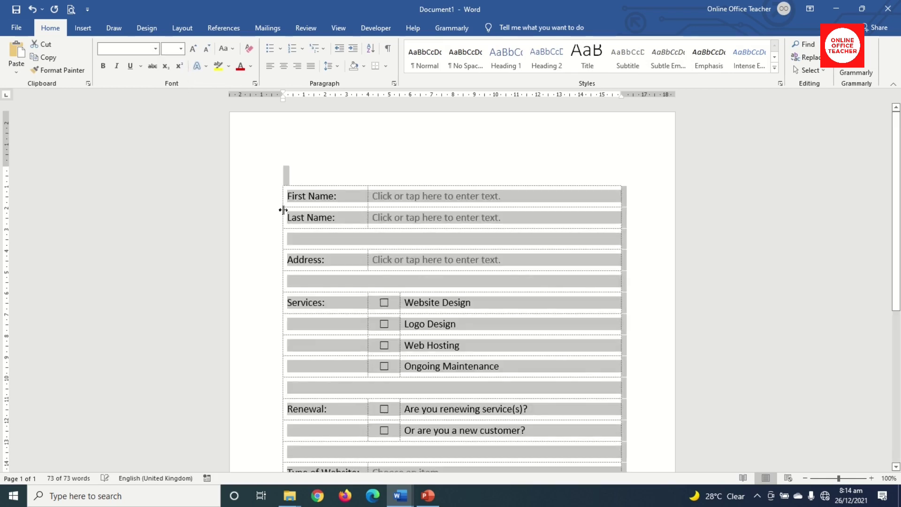
Type 'service contract form' and 'Fill this form and return to us!' above the table.
{"action": "left_click", "coordinate": [313, 178]}
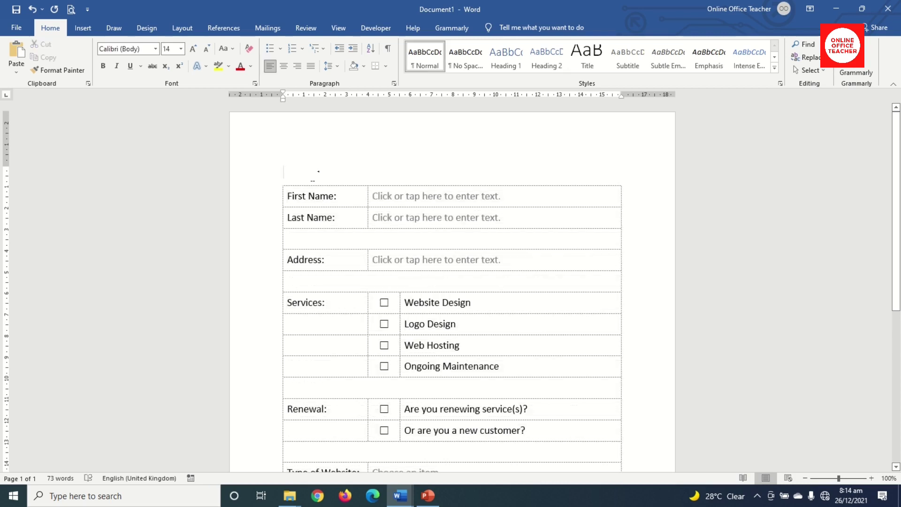
{"action": "type", "text": "service "}
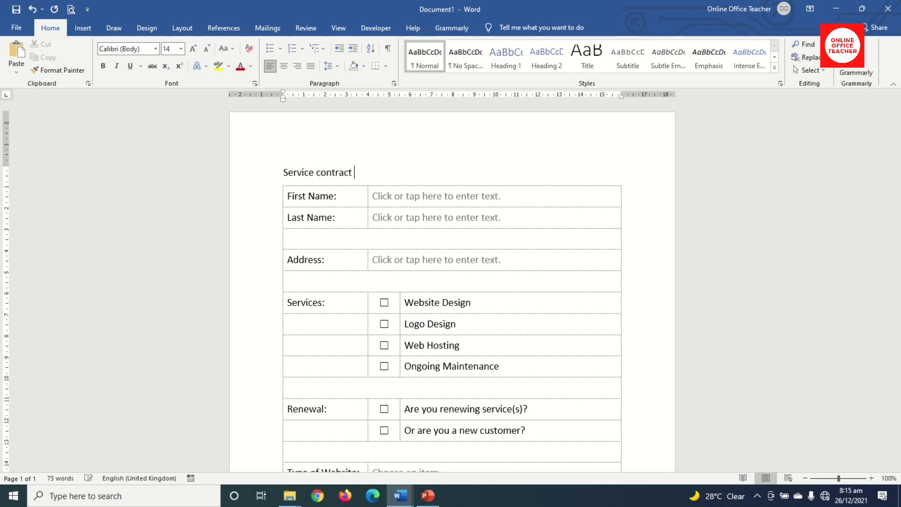
{"action": "type", "text": "contract form"}
{"action": "key", "text": "Return"}
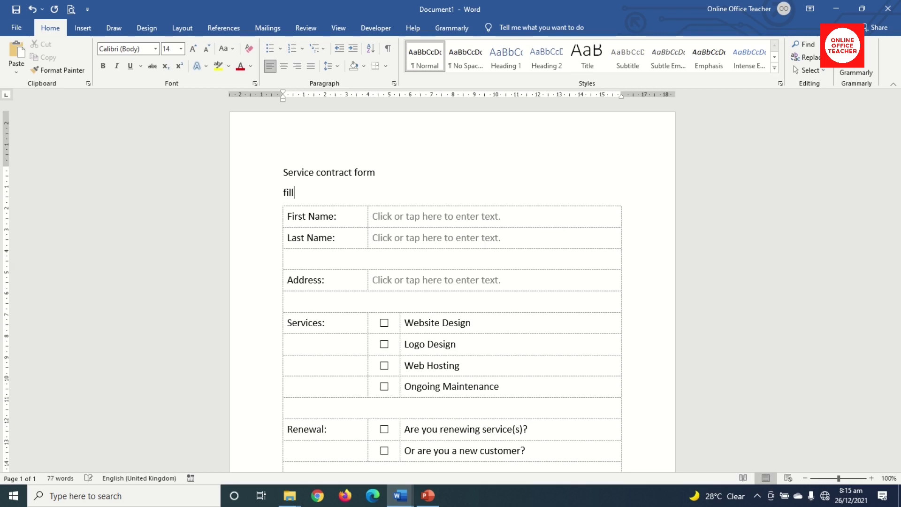
{"action": "type", "text": "Fill this form and"}
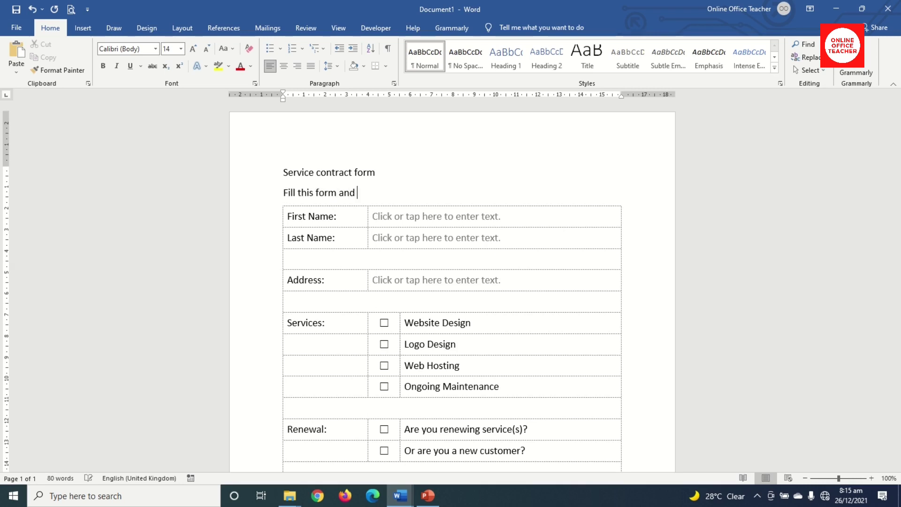
{"action": "type", "text": " return to us!!"}
Centre both heading lines and enlarge them one font size.
{"action": "left_click_drag", "start_coordinate": [282, 172], "coordinate": [415, 194]}
{"action": "left_click", "coordinate": [283, 66]}
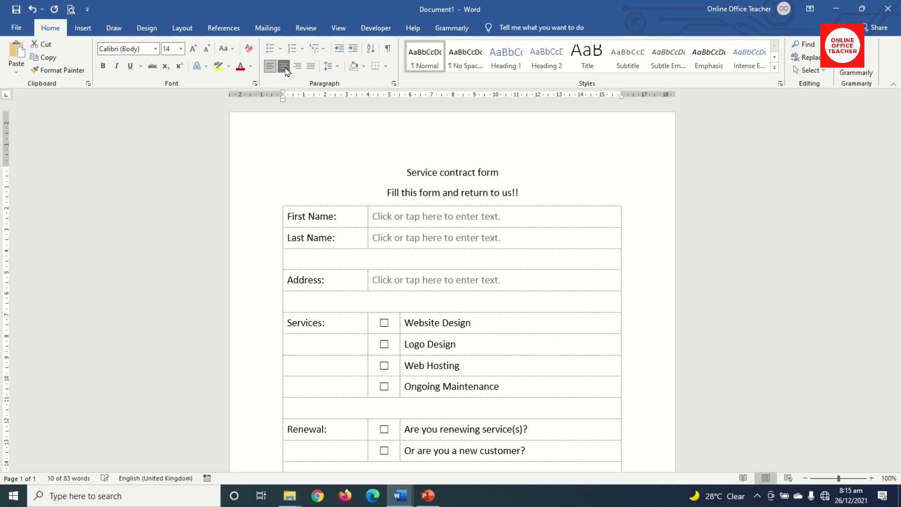
{"action": "left_click", "coordinate": [193, 49]}
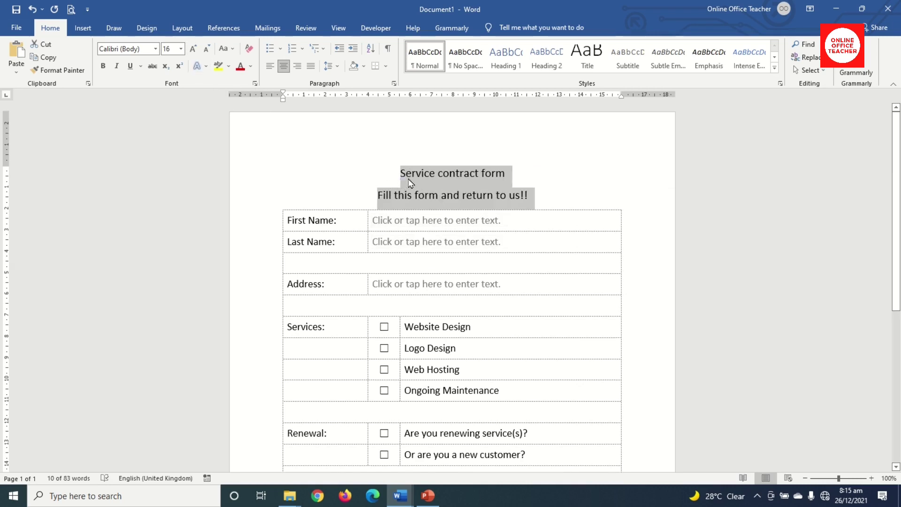
Format the title as 24 pt Arial Black in UPPERCASE.
{"action": "left_click_drag", "start_coordinate": [398, 174], "coordinate": [497, 174]}
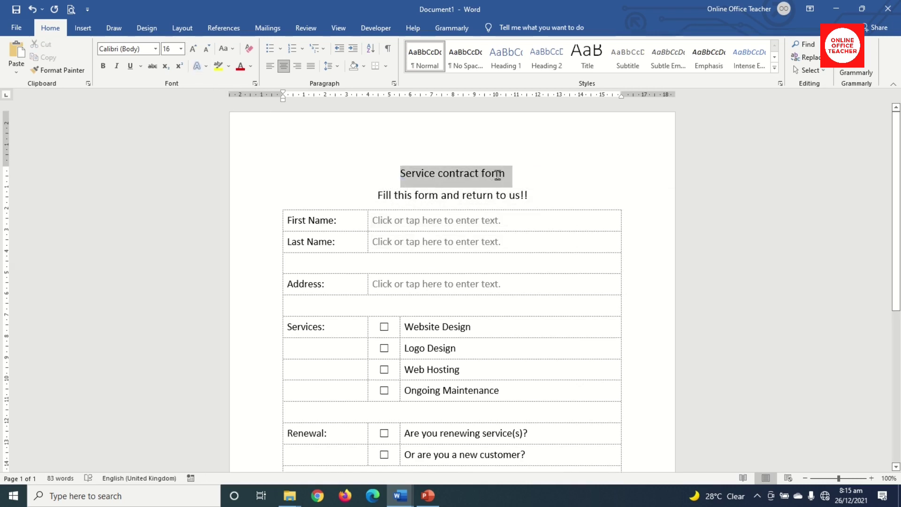
{"action": "left_click", "coordinate": [155, 48]}
{"action": "left_click", "coordinate": [141, 156]}
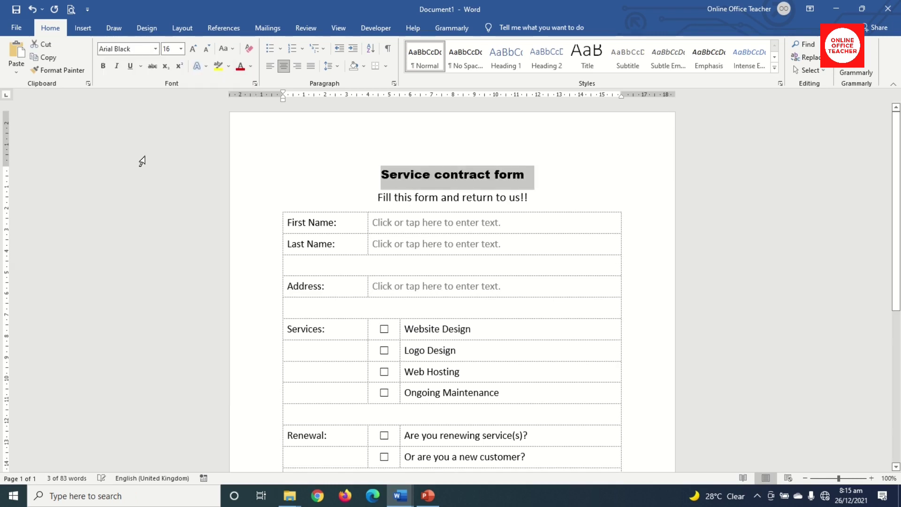
{"action": "left_click", "coordinate": [192, 49]}
{"action": "left_click", "coordinate": [192, 49]}
{"action": "left_click", "coordinate": [192, 48]}
{"action": "left_click", "coordinate": [193, 49]}
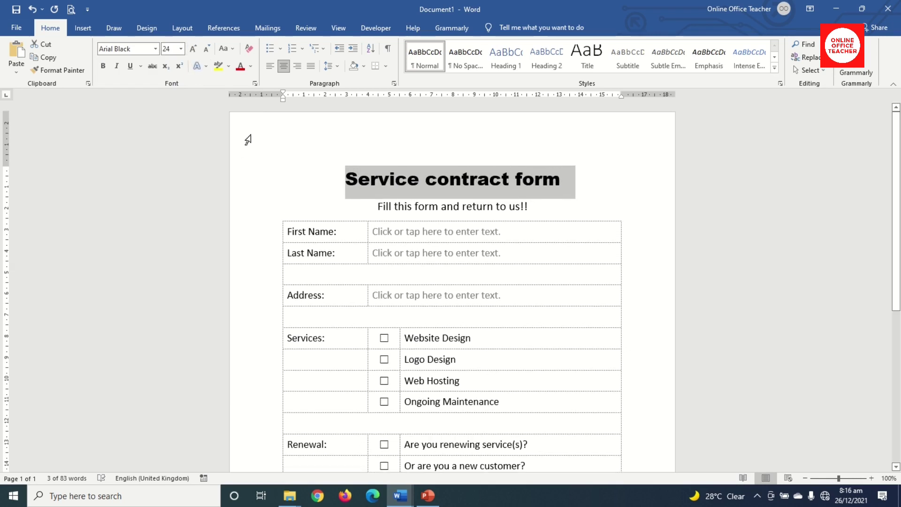
{"action": "left_click", "coordinate": [225, 49]}
{"action": "left_click", "coordinate": [242, 91]}
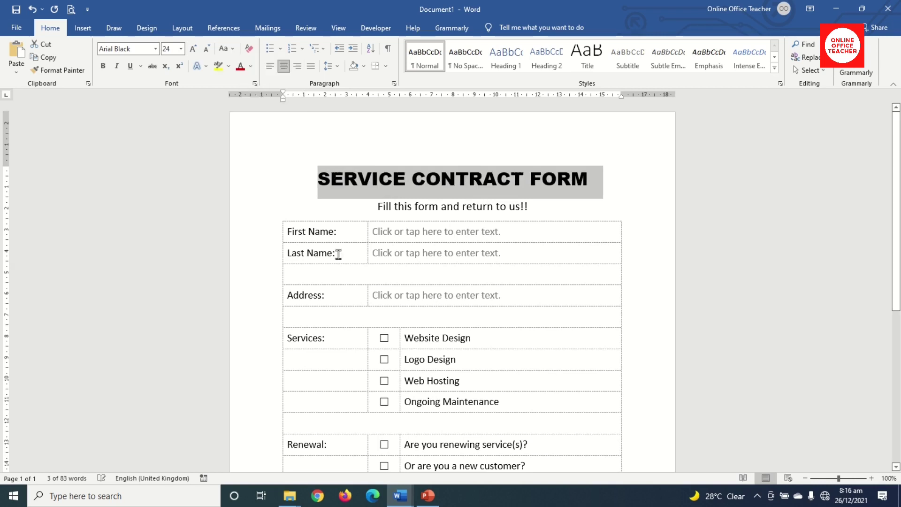
{"action": "left_click", "coordinate": [310, 183]}
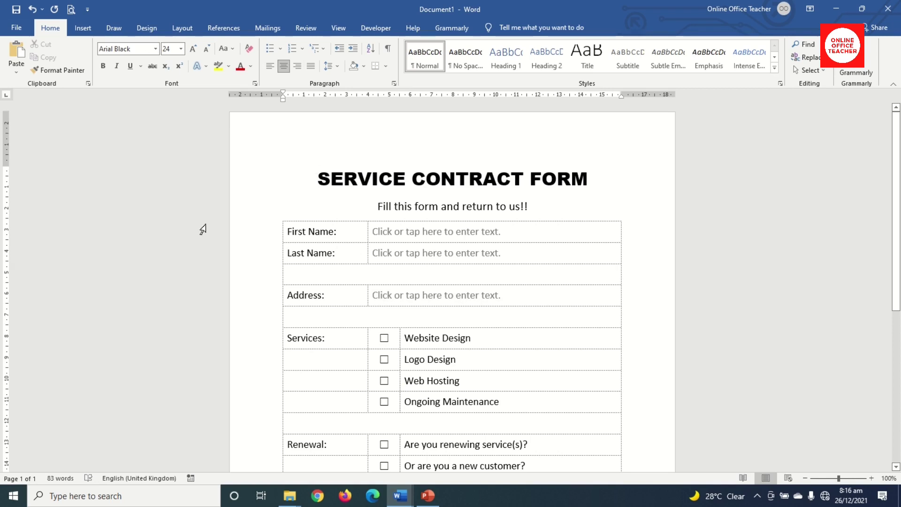
Start inserting a picture from this device via Insert > Pictures.
{"action": "left_click", "coordinate": [83, 29]}
{"action": "left_click", "coordinate": [114, 60]}
{"action": "left_click", "coordinate": [133, 96]}
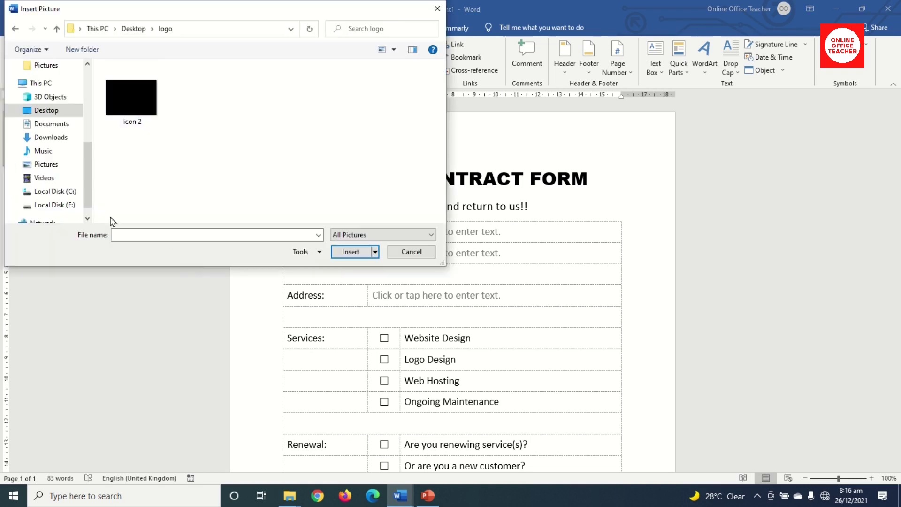
Insert the icon 2 planet logo and shrink it to a small size.
{"action": "left_click", "coordinate": [125, 98]}
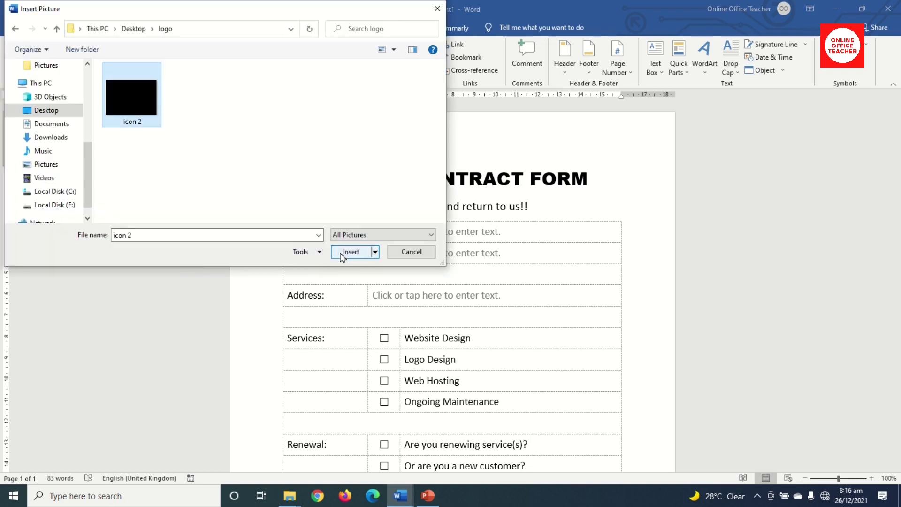
{"action": "left_click", "coordinate": [352, 252]}
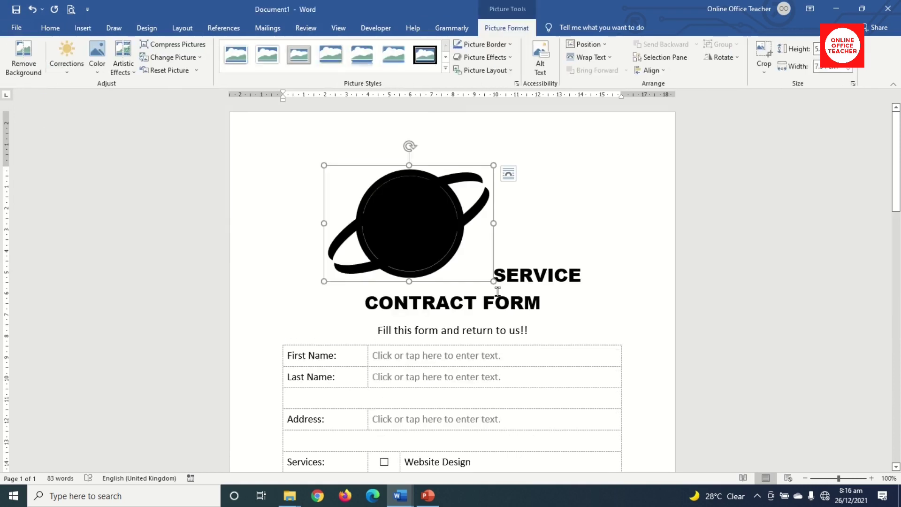
{"action": "left_click_drag", "start_coordinate": [493, 281], "coordinate": [389, 218]}
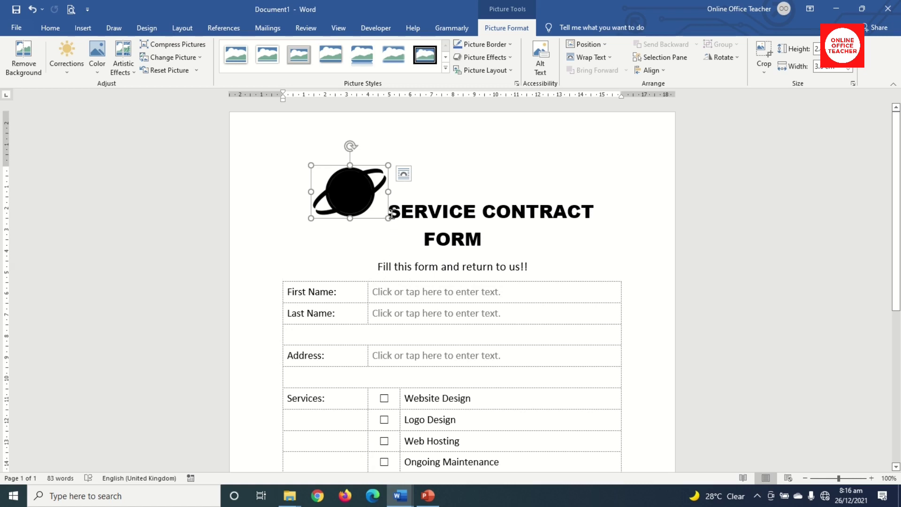
Move the SERVICE CONTRACT FORM title onto its own line below the logo.
{"action": "left_click", "coordinate": [390, 214]}
{"action": "key", "text": "Return"}
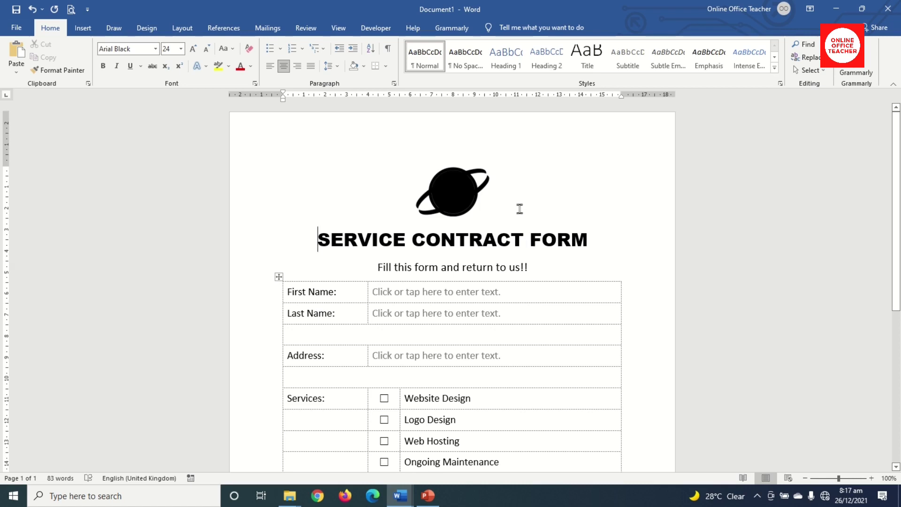
{"action": "scroll", "coordinate": [535, 273], "scroll_direction": "down", "scroll_amount": 3}
{"action": "scroll", "coordinate": [535, 280], "scroll_direction": "up", "scroll_amount": 1}
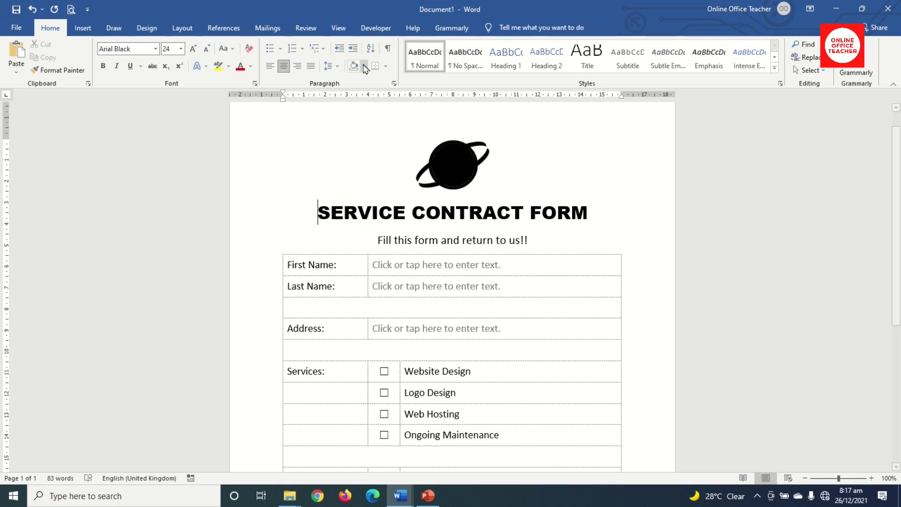
Restrict editing to a selection of styles and allow only Filling in forms.
{"action": "left_click", "coordinate": [376, 29]}
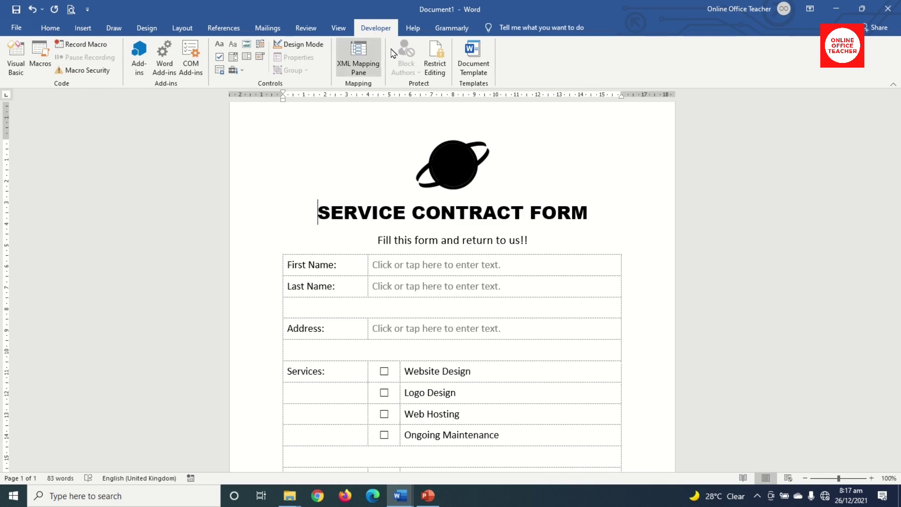
{"action": "left_click", "coordinate": [440, 55]}
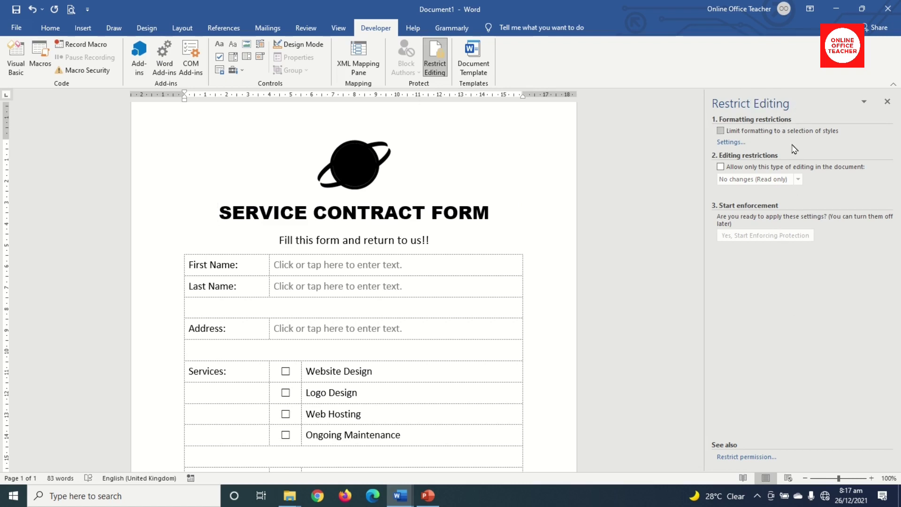
{"action": "left_click", "coordinate": [720, 132]}
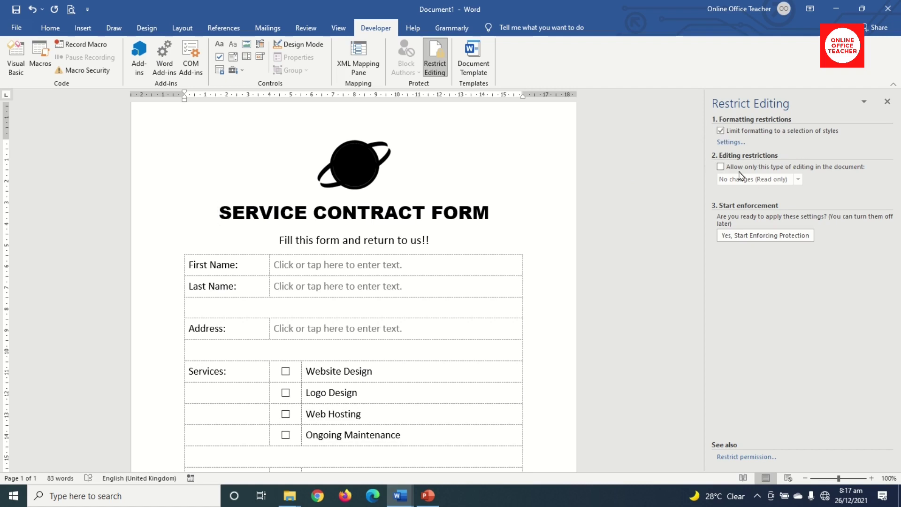
{"action": "left_click", "coordinate": [720, 167]}
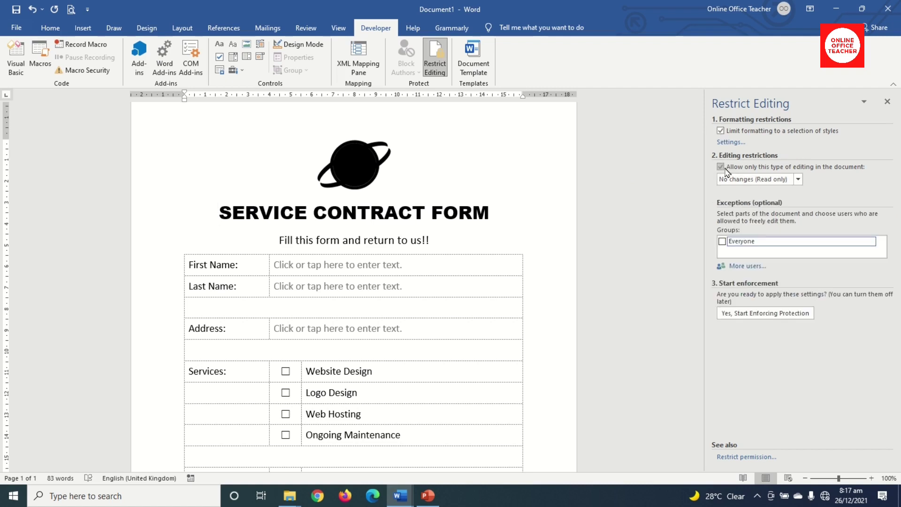
{"action": "left_click", "coordinate": [746, 182]}
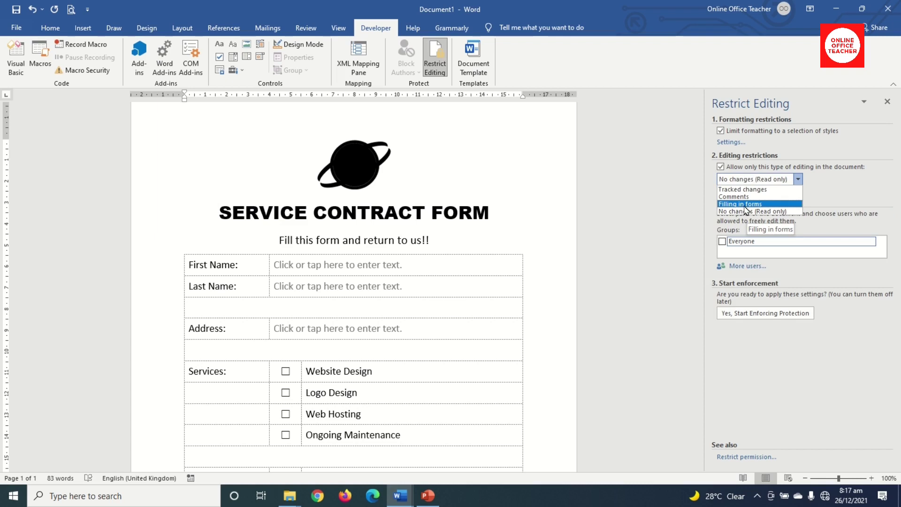
{"action": "left_click", "coordinate": [746, 204]}
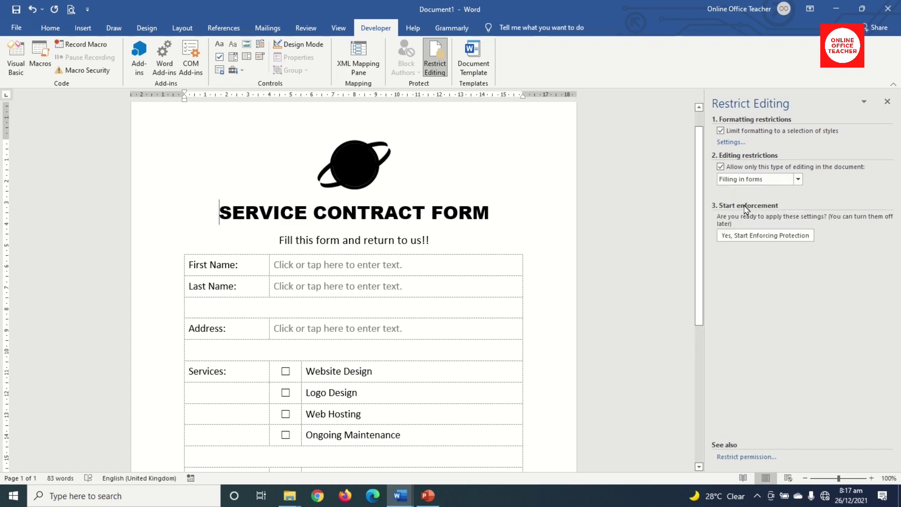
Start enforcing protection with a password.
{"action": "left_click", "coordinate": [752, 240]}
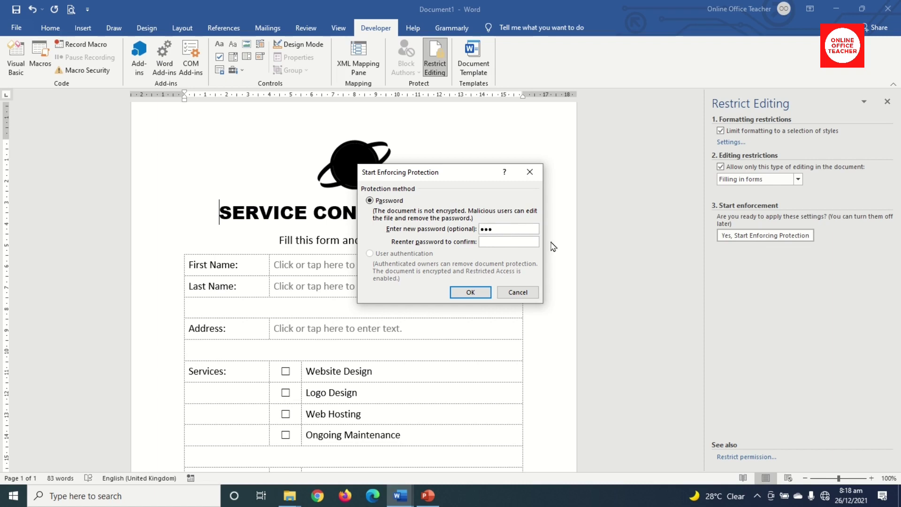
{"action": "type", "text": "12"}
{"action": "left_click", "coordinate": [475, 292]}
{"action": "scroll", "coordinate": [479, 297], "scroll_direction": "up", "scroll_amount": 1}
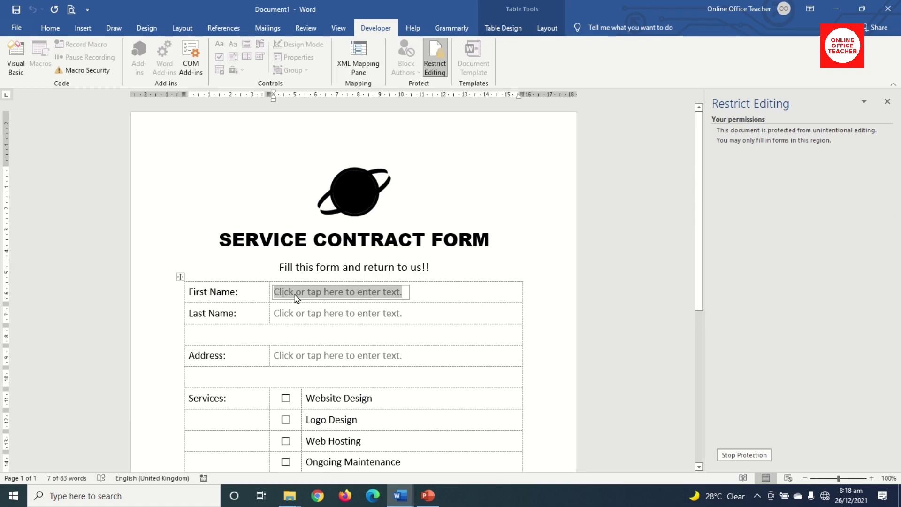
Enter a first name in the form's First Name field.
{"action": "scroll", "coordinate": [309, 298], "scroll_direction": "down", "scroll_amount": 1}
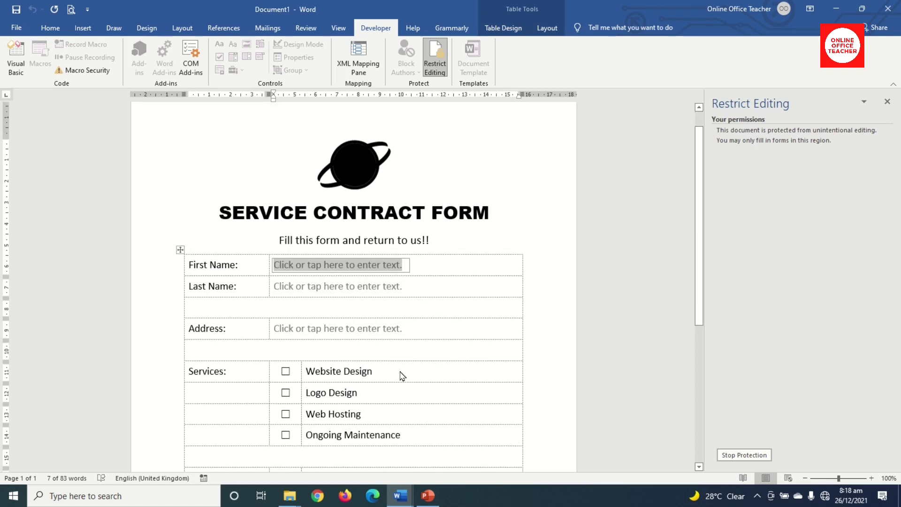
{"action": "type", "text": "su"}
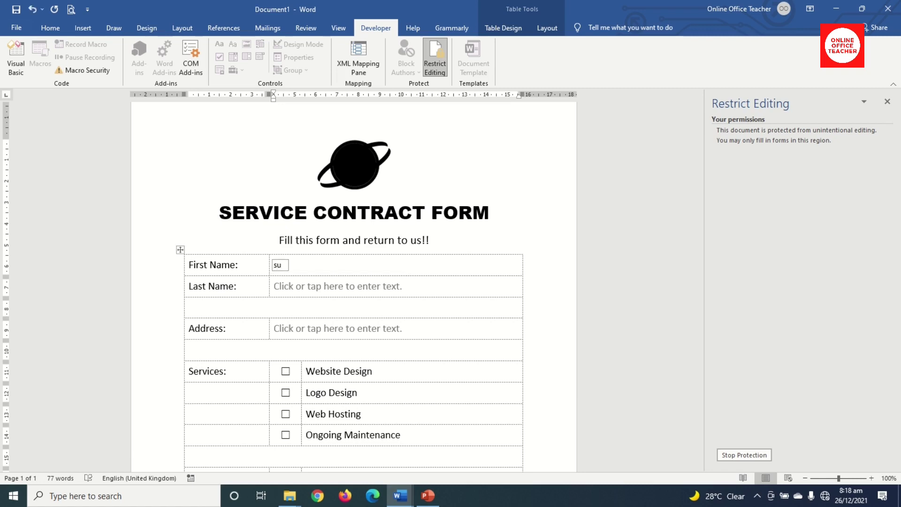
{"action": "type", "text": "glo"}
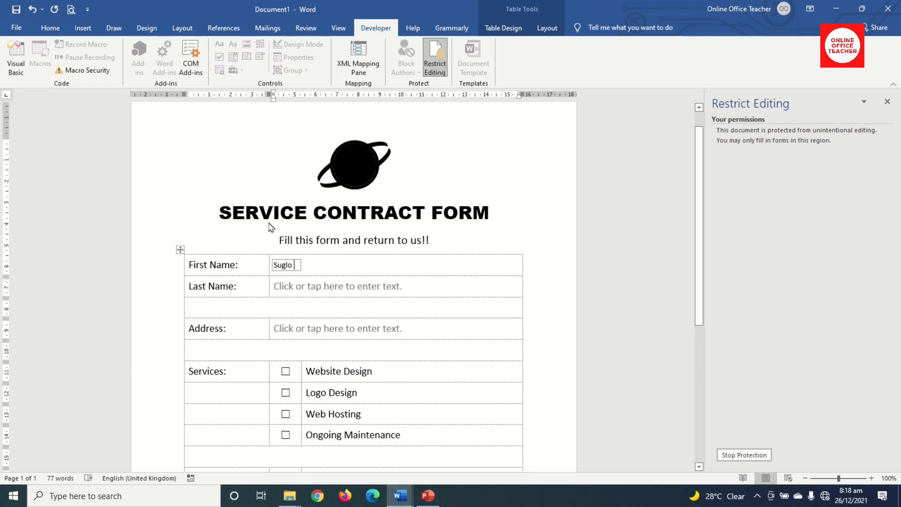
{"action": "key", "text": "shift+Home"}
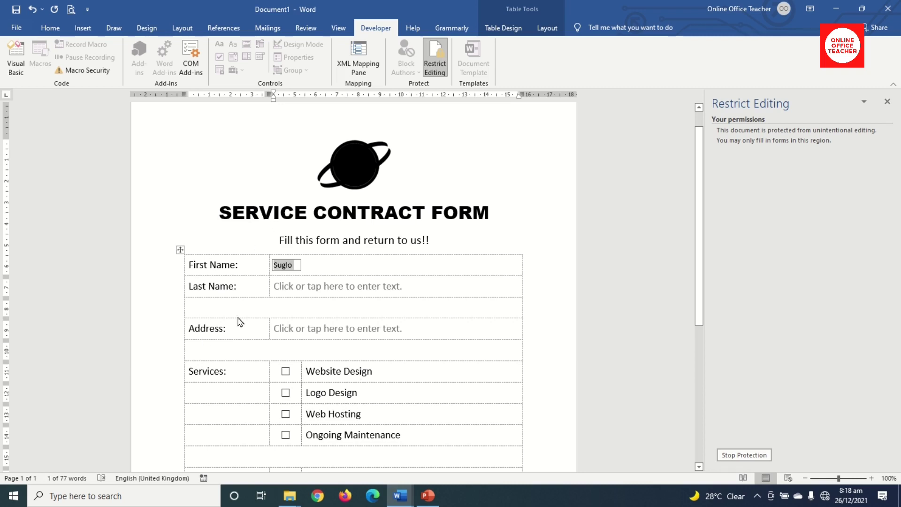
{"action": "scroll", "coordinate": [302, 291], "scroll_direction": "down", "scroll_amount": 3}
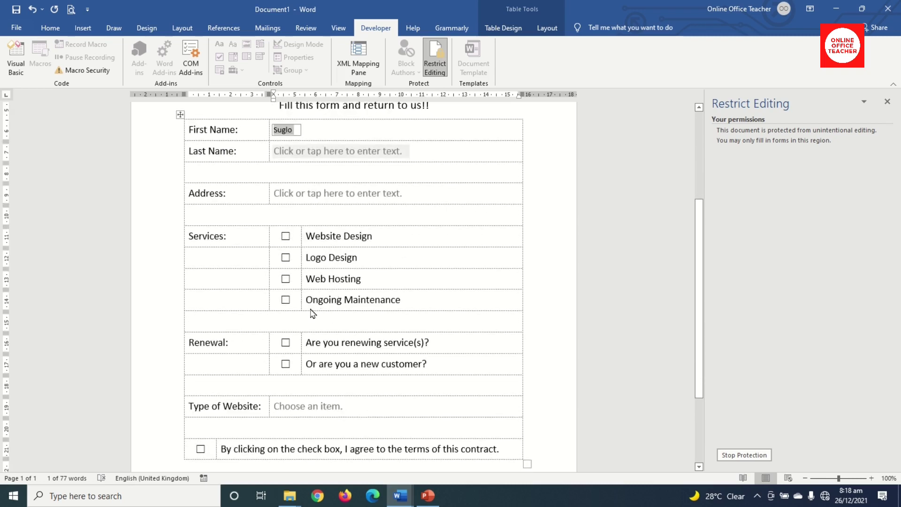
{"action": "scroll", "coordinate": [317, 303], "scroll_direction": "up", "scroll_amount": 2}
Tick Website Design and choose eCommerce as the Type of Website.
{"action": "left_click", "coordinate": [285, 317]}
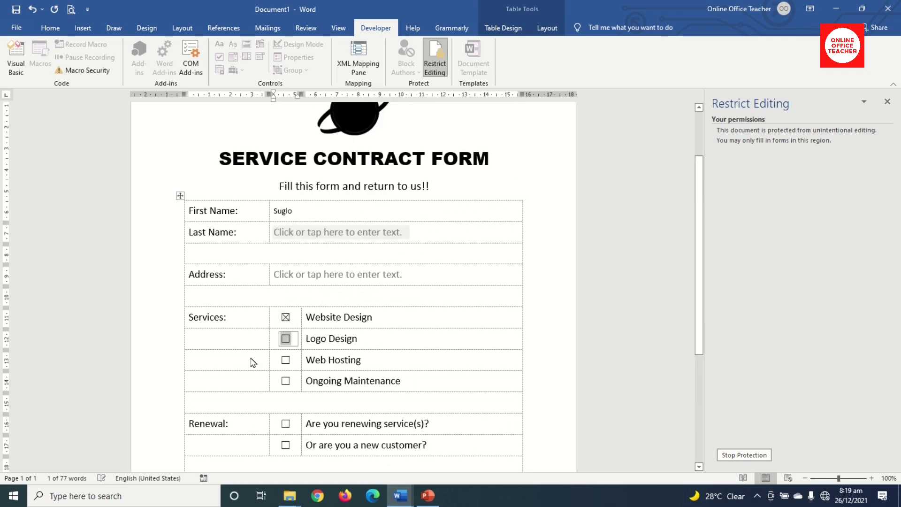
{"action": "scroll", "coordinate": [244, 374], "scroll_direction": "down", "scroll_amount": 2}
{"action": "left_click", "coordinate": [338, 407]}
{"action": "left_click", "coordinate": [353, 407]}
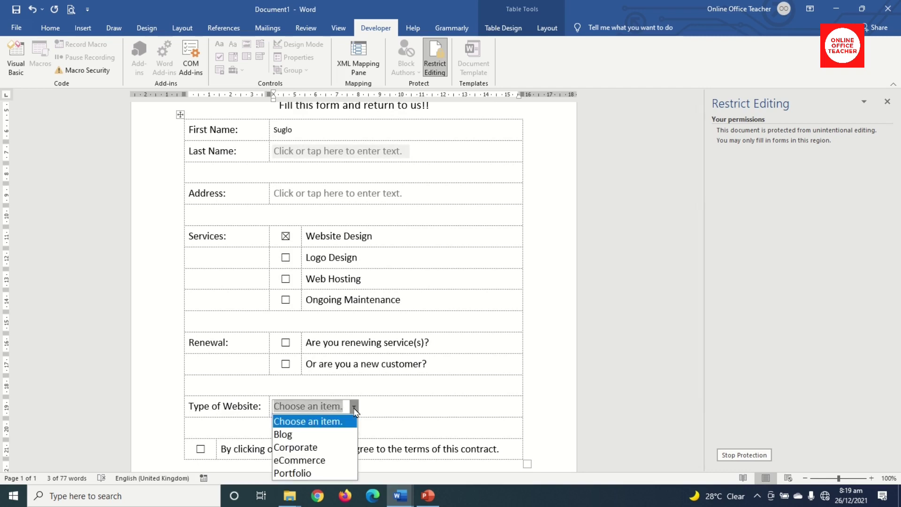
{"action": "left_click", "coordinate": [302, 461]}
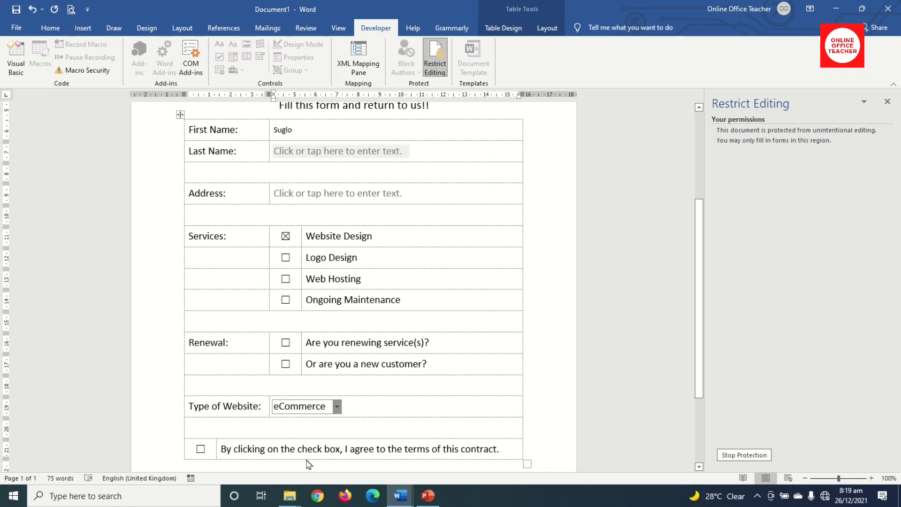
{"action": "left_click", "coordinate": [805, 478]}
{"action": "left_click", "coordinate": [805, 477]}
{"action": "left_click", "coordinate": [805, 478]}
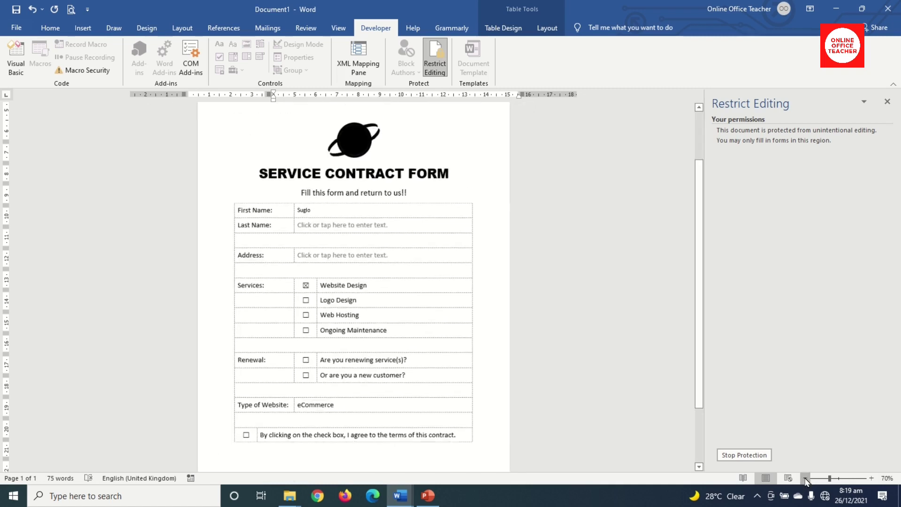